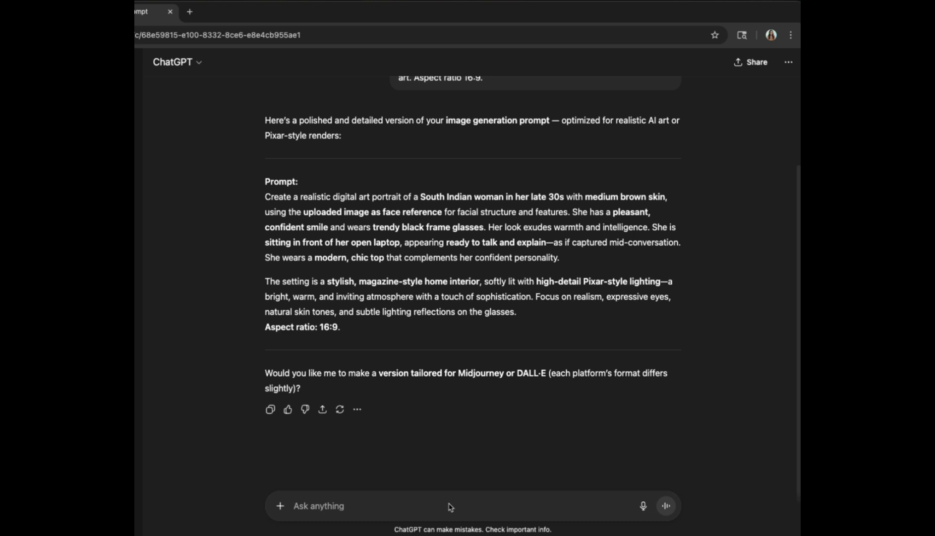
Reply "yes" to the offer of Midjourney and DALL·E versions of the image prompt and review both versions
key("Return")
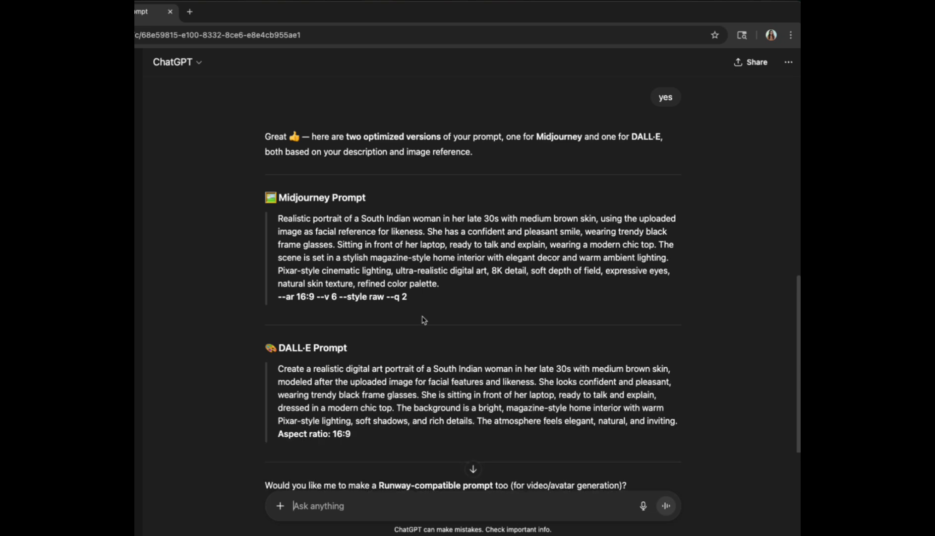
scroll(424, 320, "down", 1)
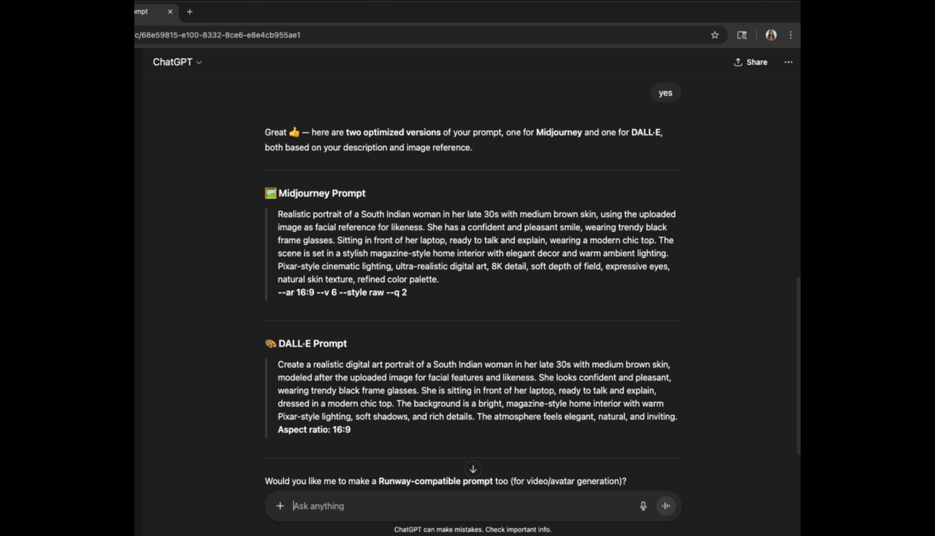
key("super+shift+5")
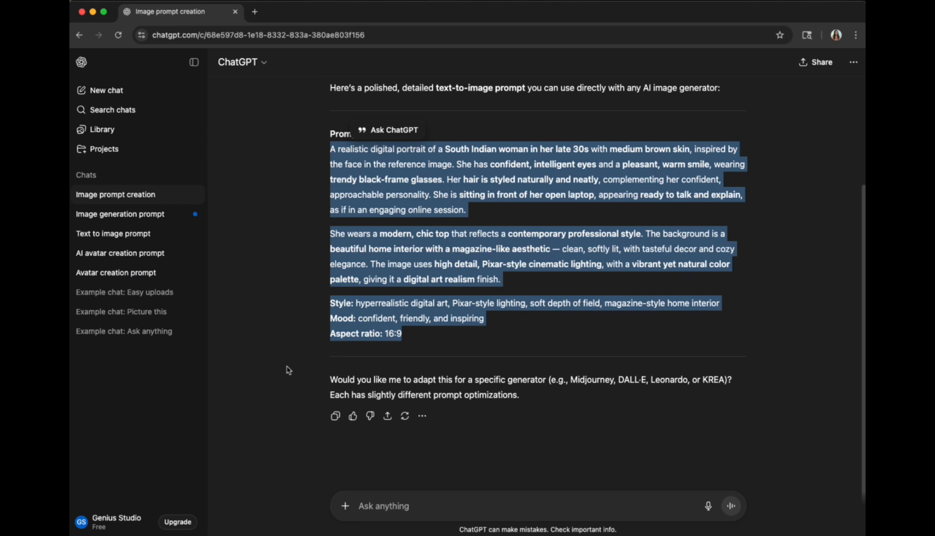
Select and copy the full portrait prompt in the "Image prompt creation" chat, from the description through the aspect ratio
left_click(287, 368)
left_click_drag(414, 341, 323, 165)
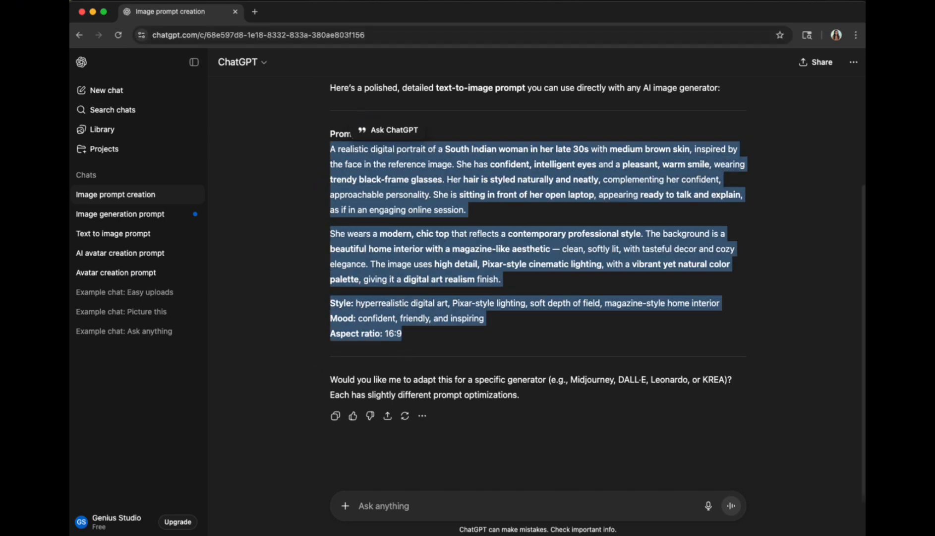
left_click(288, 370)
left_click_drag(407, 335, 322, 165)
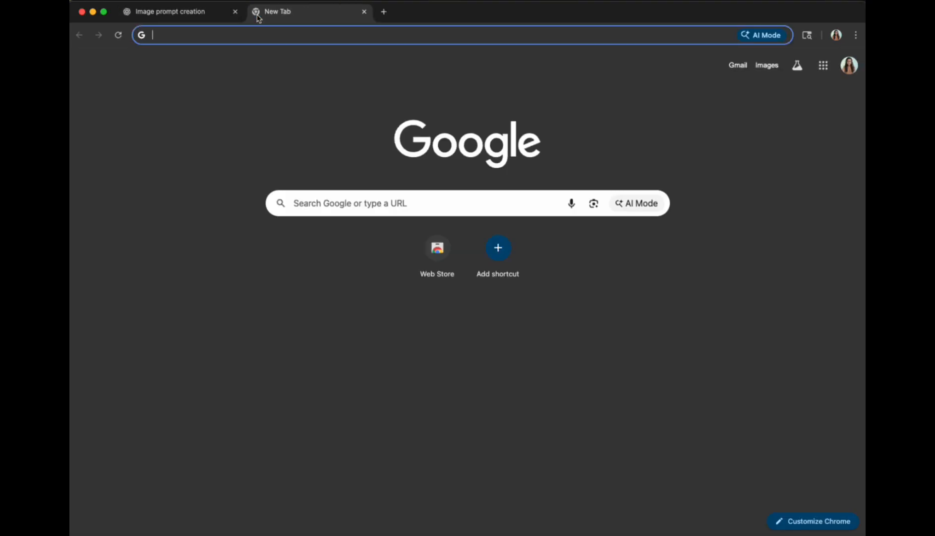
Search the web for piclumen in a new browser tab and open the official PicLumen site
type("pic")
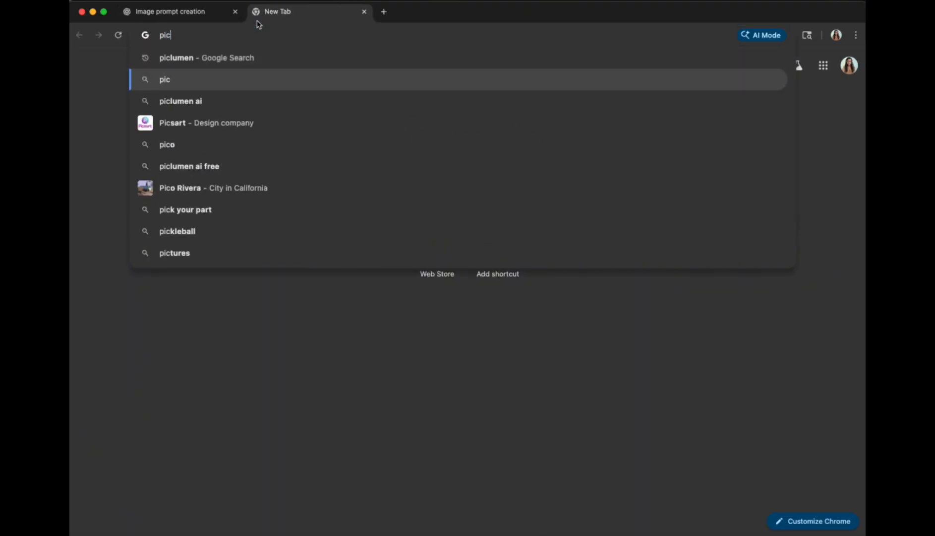
key("Return")
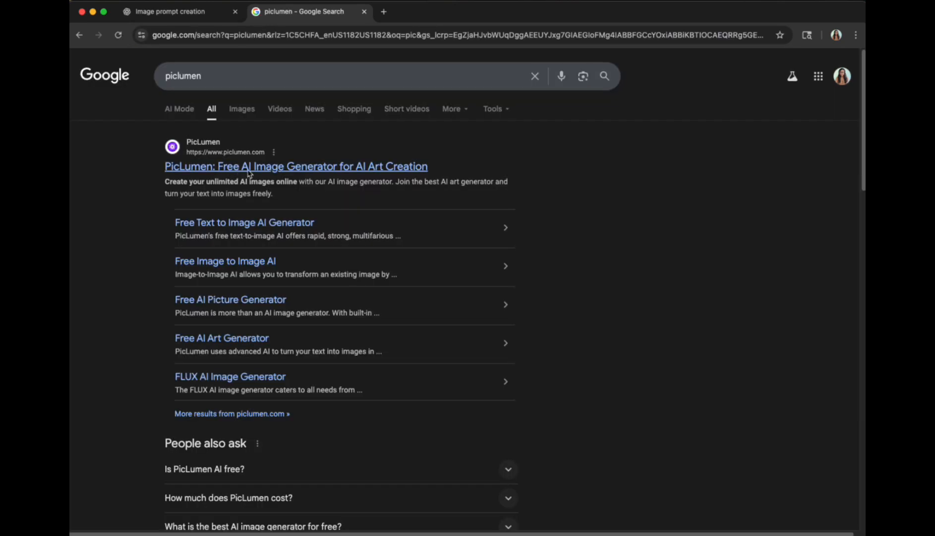
left_click(252, 170)
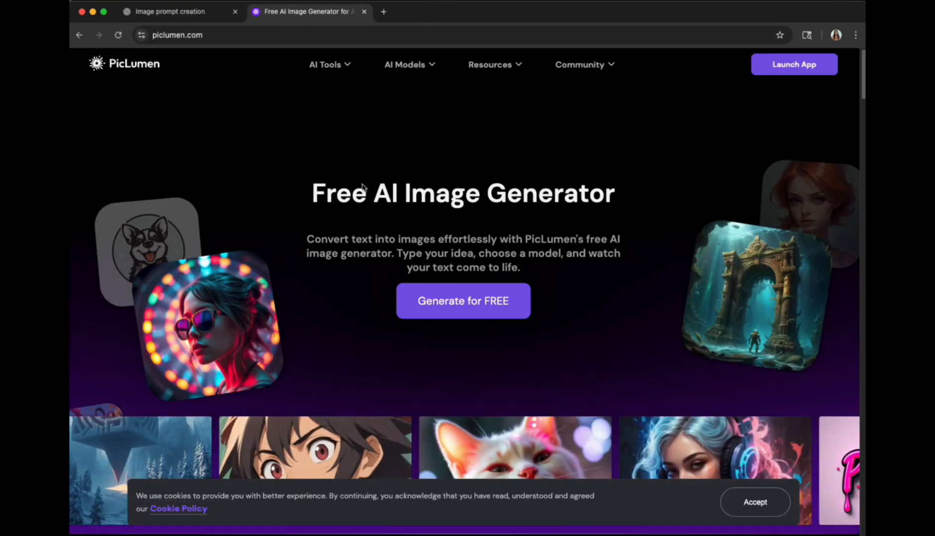
Sign in to PicLumen with the suggested Google account and open the image creation page
left_click(473, 298)
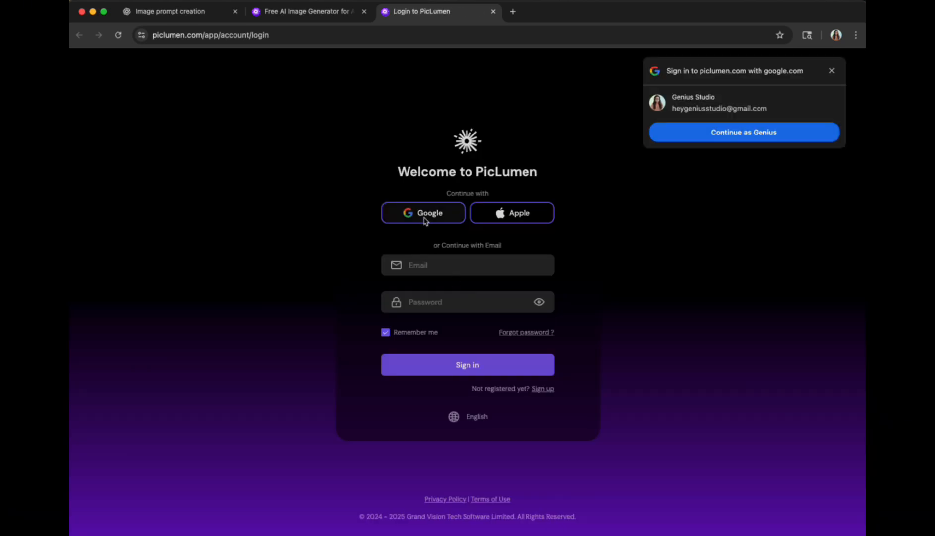
left_click(743, 135)
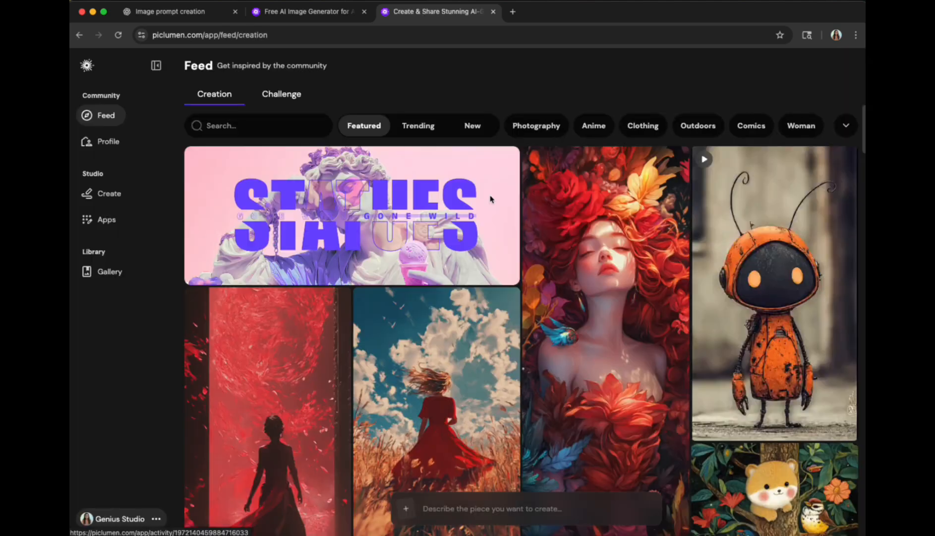
left_click(110, 193)
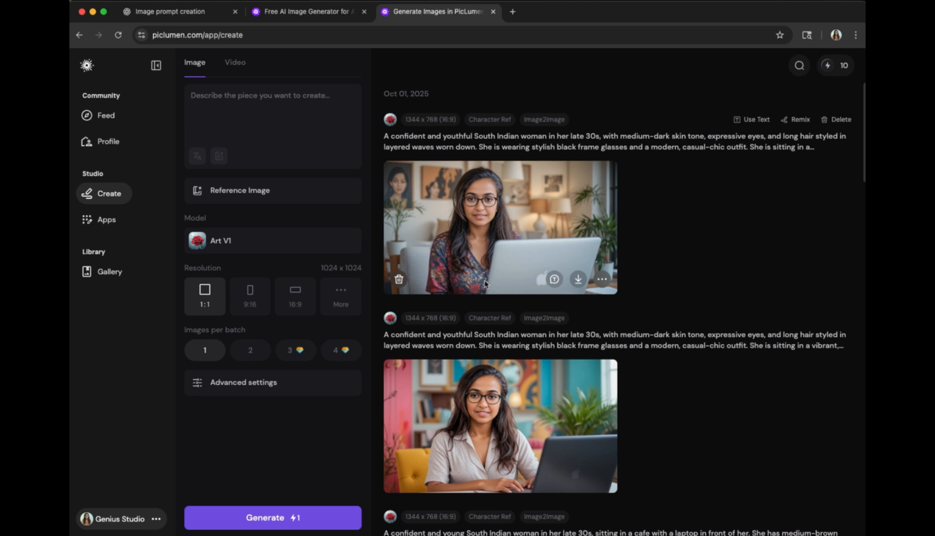
Paste the copied portrait prompt as the image description and add the previously uploaded face photo as reference image
left_click(253, 94)
key("super+v")
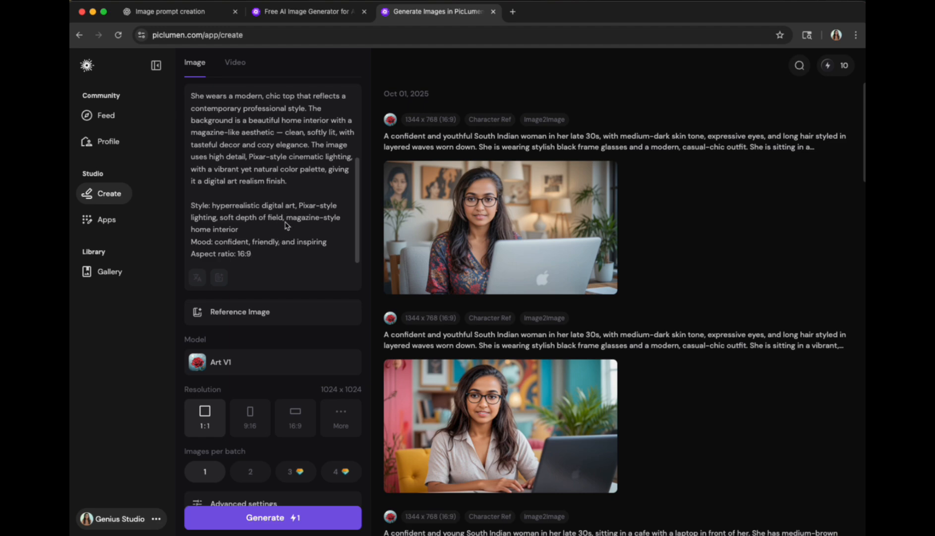
left_click(295, 313)
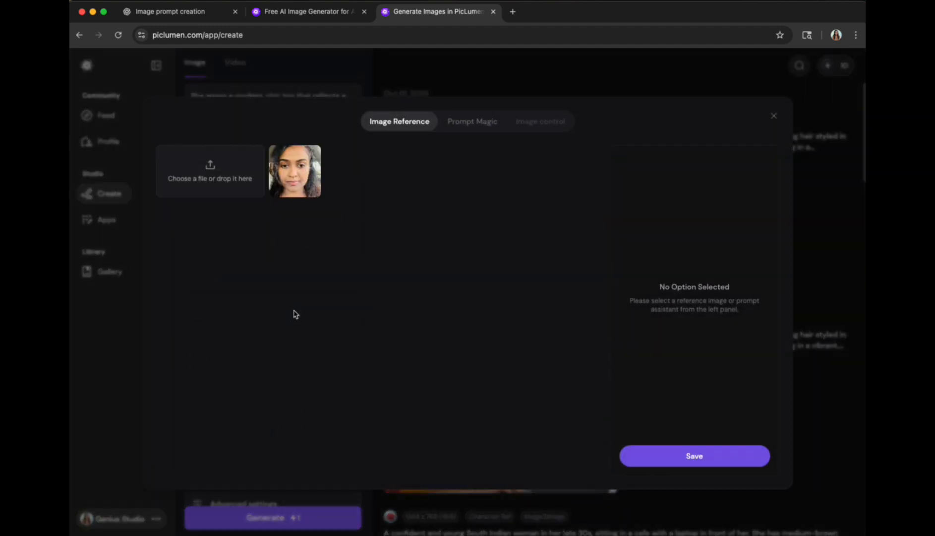
left_click(310, 152)
left_click(684, 456)
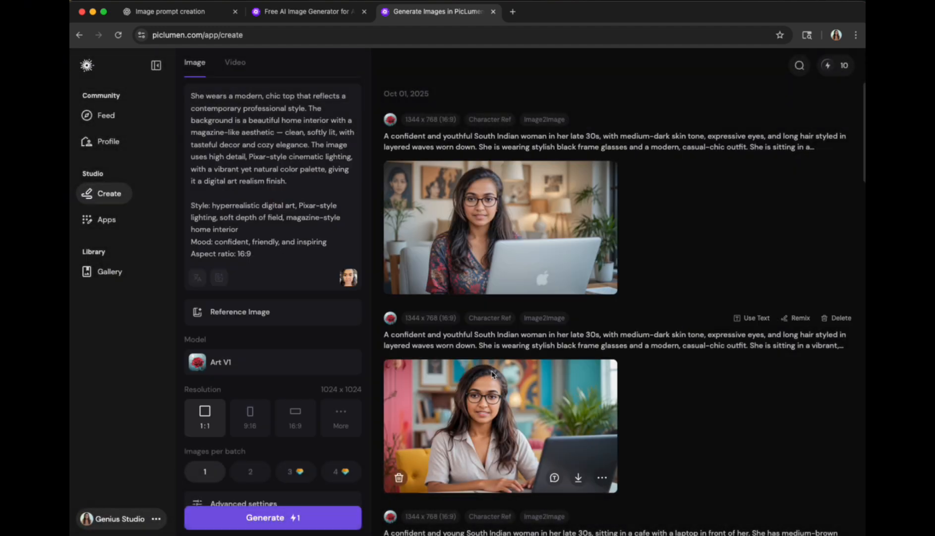
Select the Art V1 model and set the image resolution to 16:9
scroll(258, 400, "down", 1)
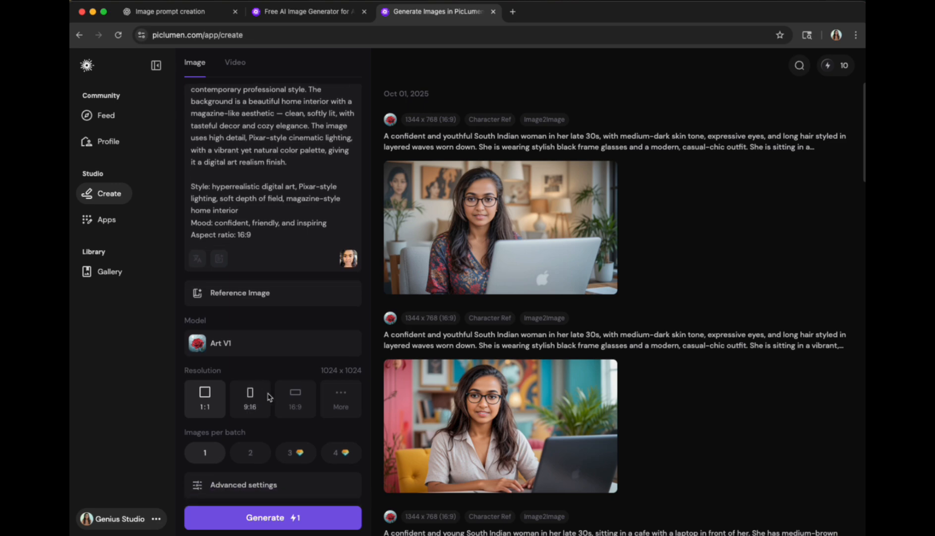
left_click(267, 350)
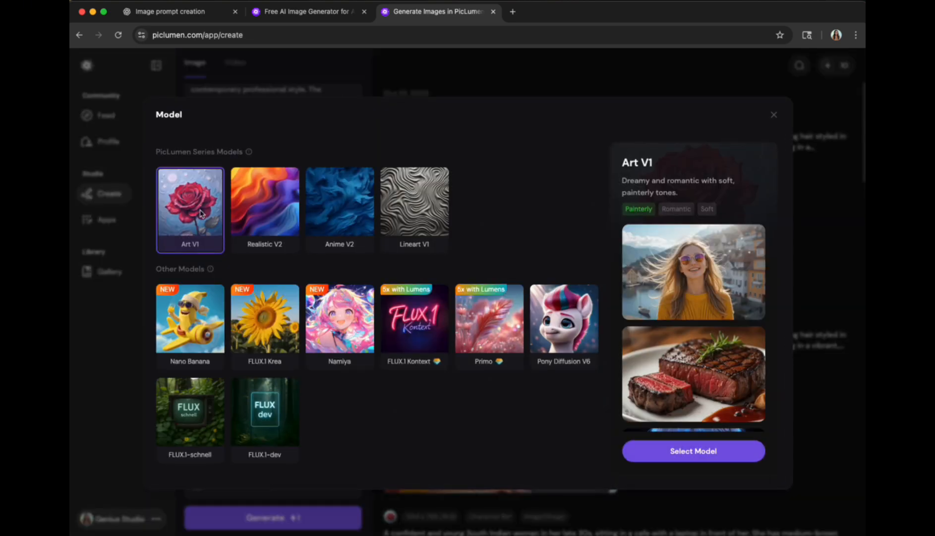
left_click(695, 450)
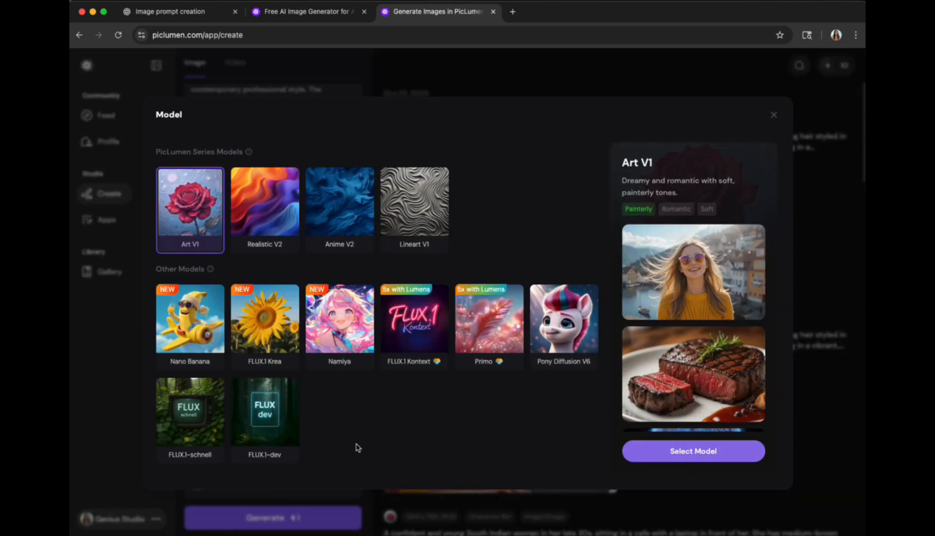
left_click(299, 405)
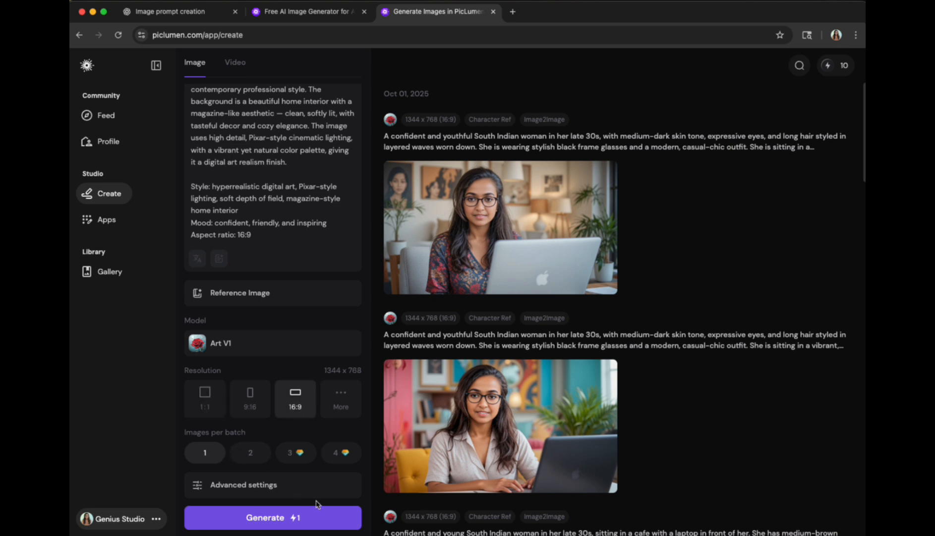
Review the pasted prompt from its beginning and generate one portrait from it
scroll(268, 248, "up", 3)
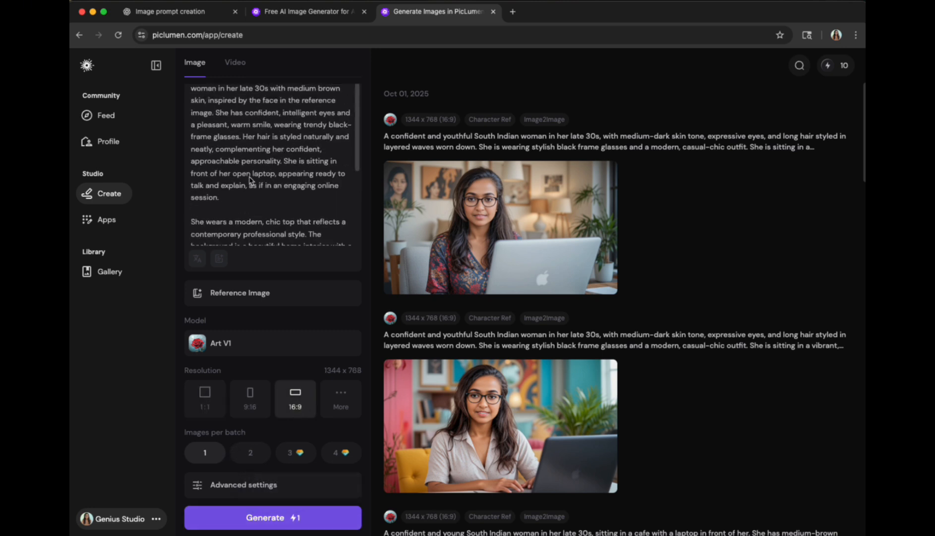
scroll(279, 275, "up", 1)
left_click(303, 519)
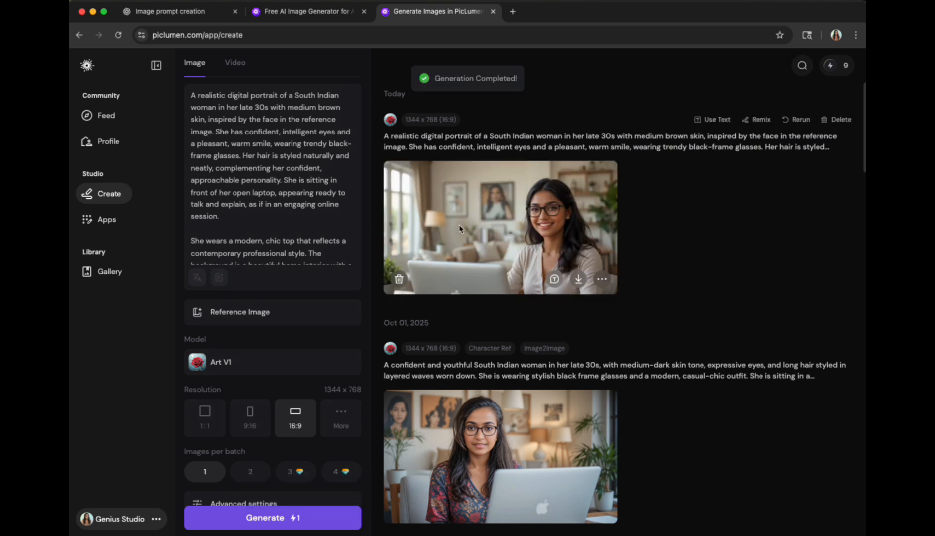
Add the face photo as a Character Ref reference image and generate the portrait again
left_click(299, 320)
left_click(320, 189)
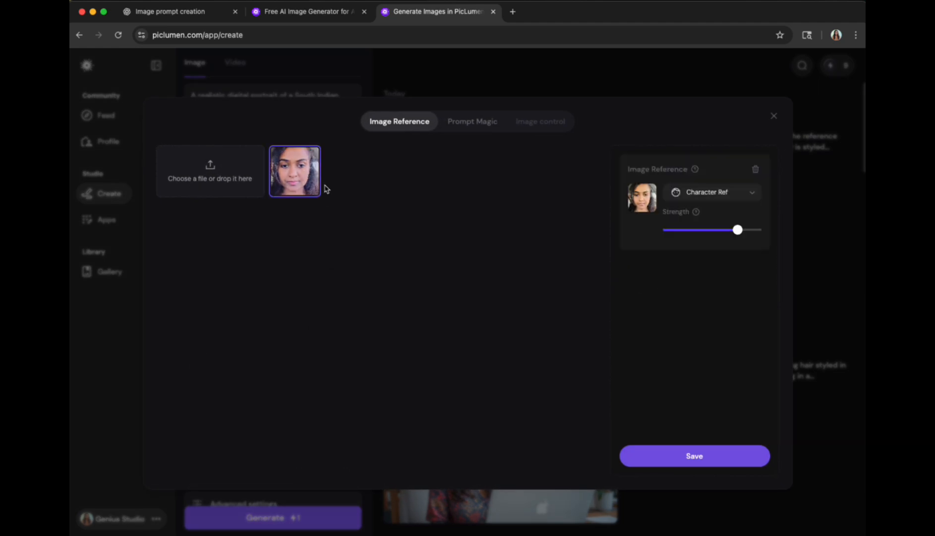
left_click(695, 457)
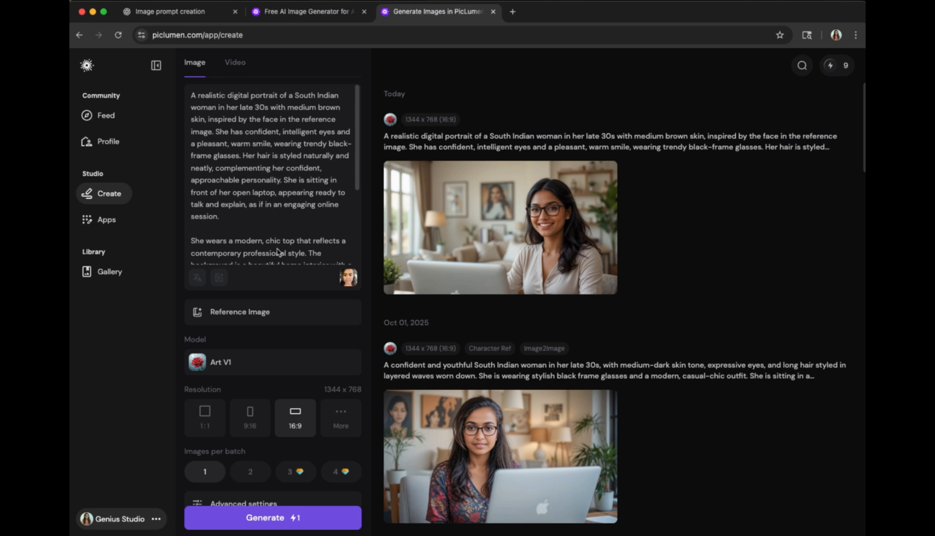
left_click(277, 520)
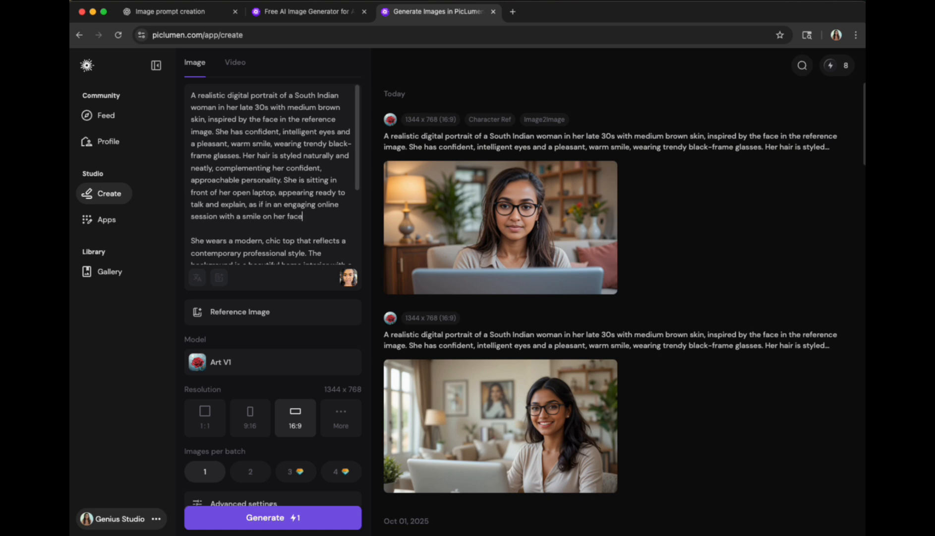
Append "with a smile on her face" to the prompt's first paragraph, regenerate the portrait, and inspect the new image enlarged
left_click(344, 525)
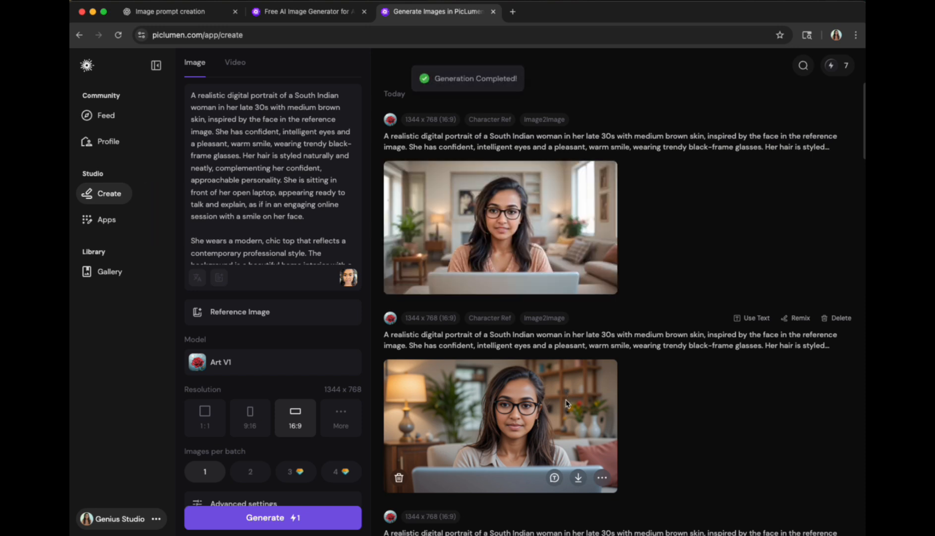
left_click(513, 229)
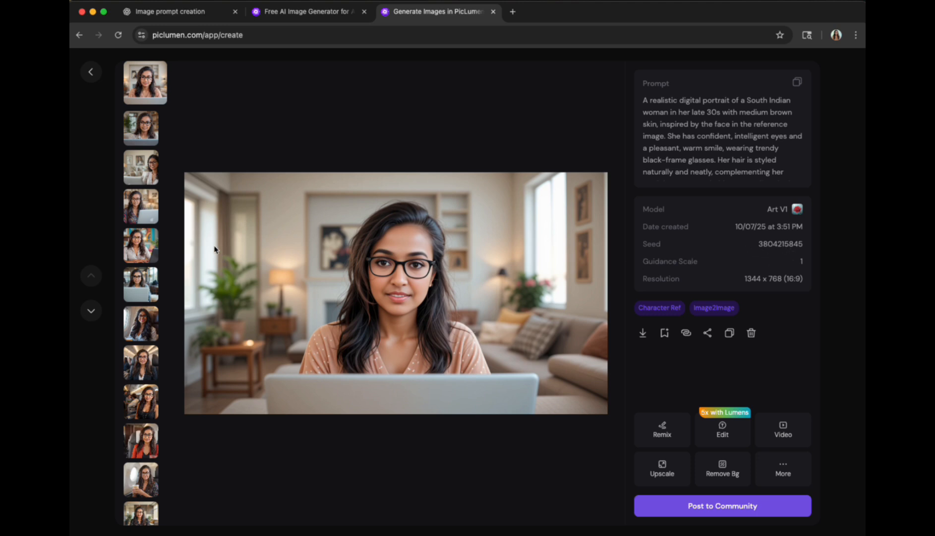
left_click(91, 72)
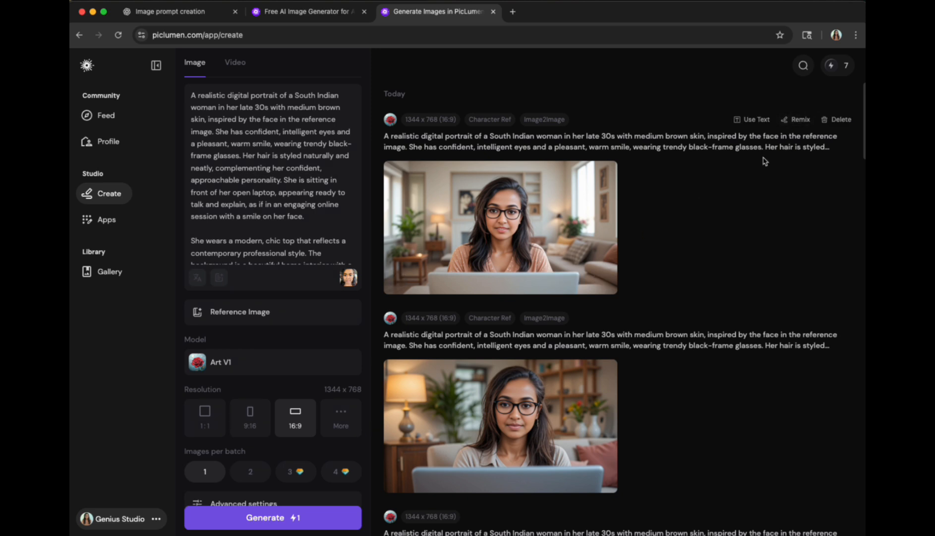
Download the newest generated portrait from the creation feed
left_click(578, 279)
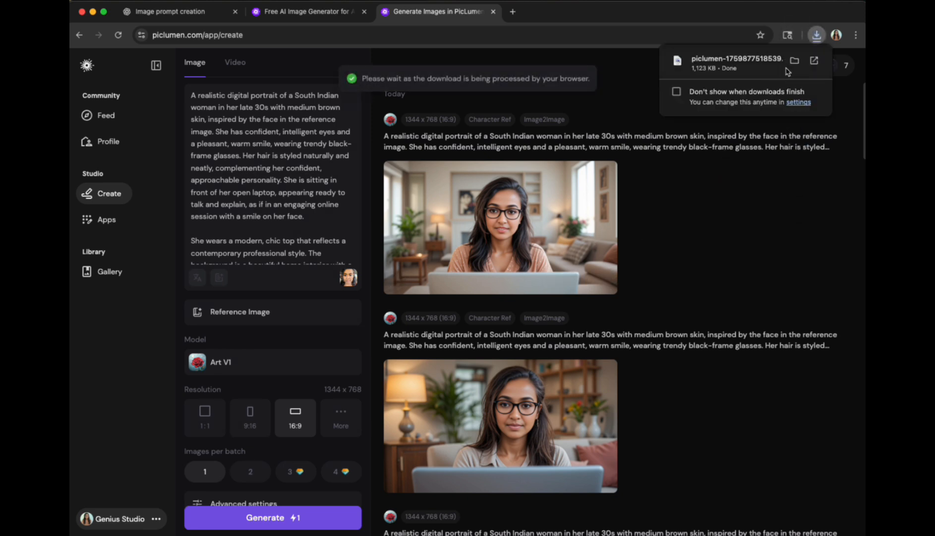
mouse_move(795, 67)
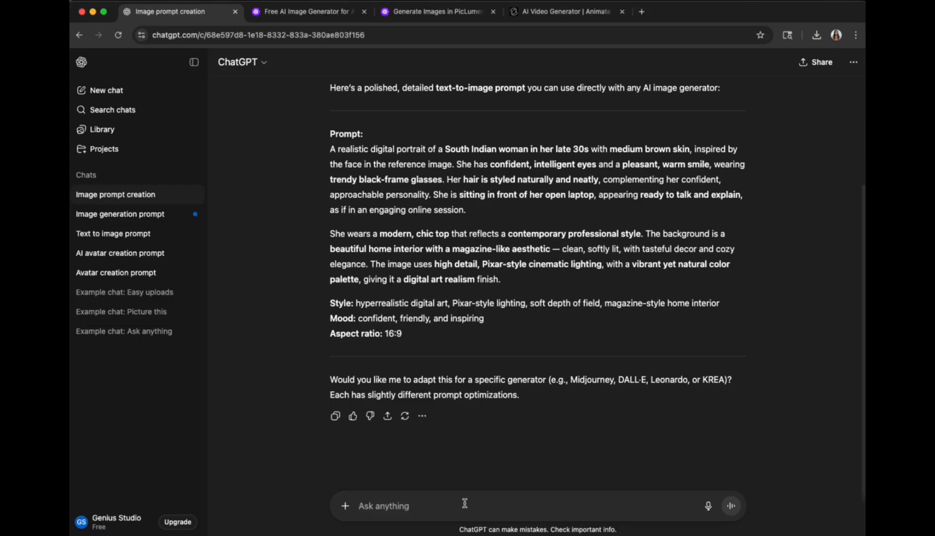
Ask ChatGPT: "give me a prompt to convert image into a smooth video where she is talking and moving slightly like explaining something"
type("give me a")
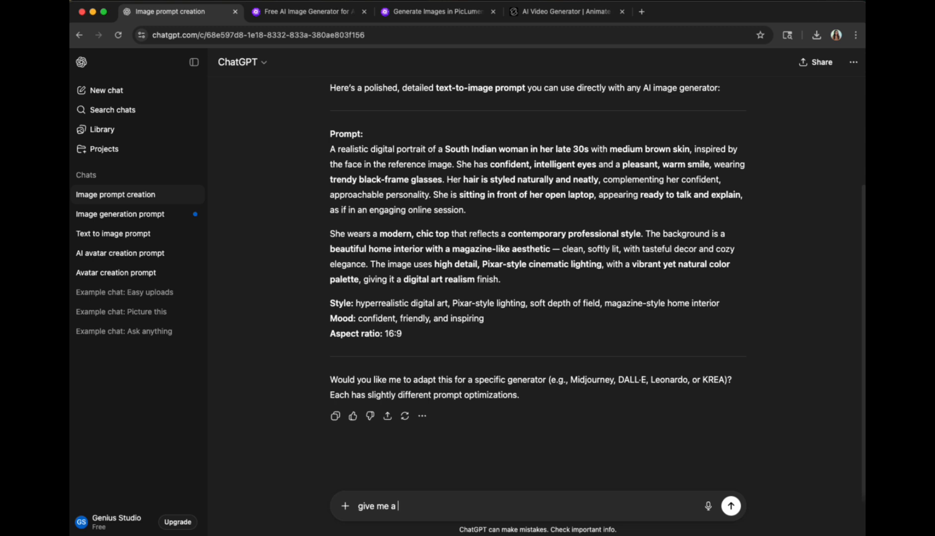
type(" prompt to convert image into a")
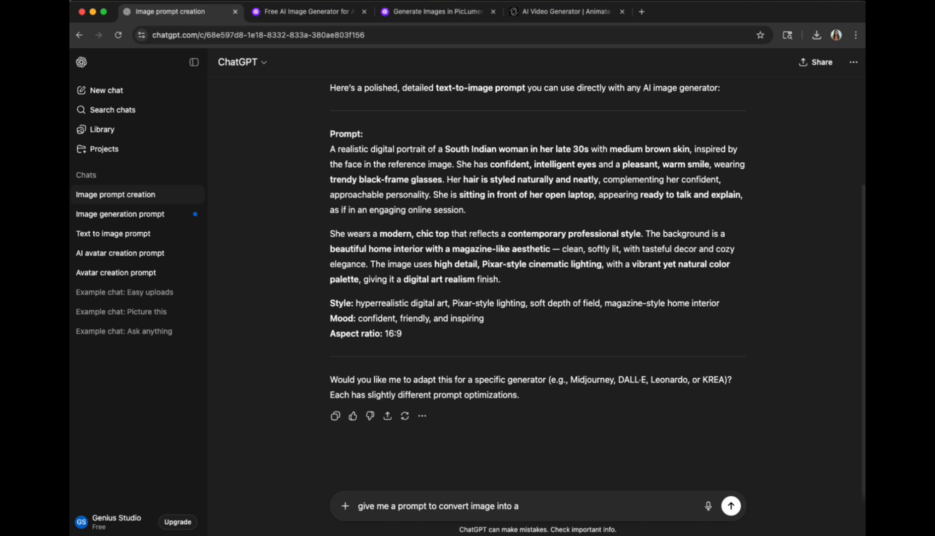
type("smooth video where")
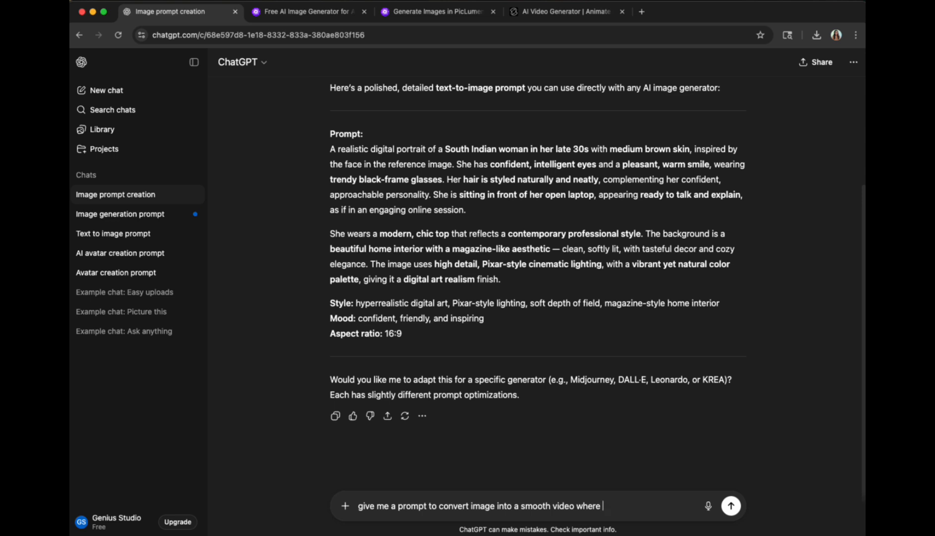
type(" she i")
type("ving slightly")
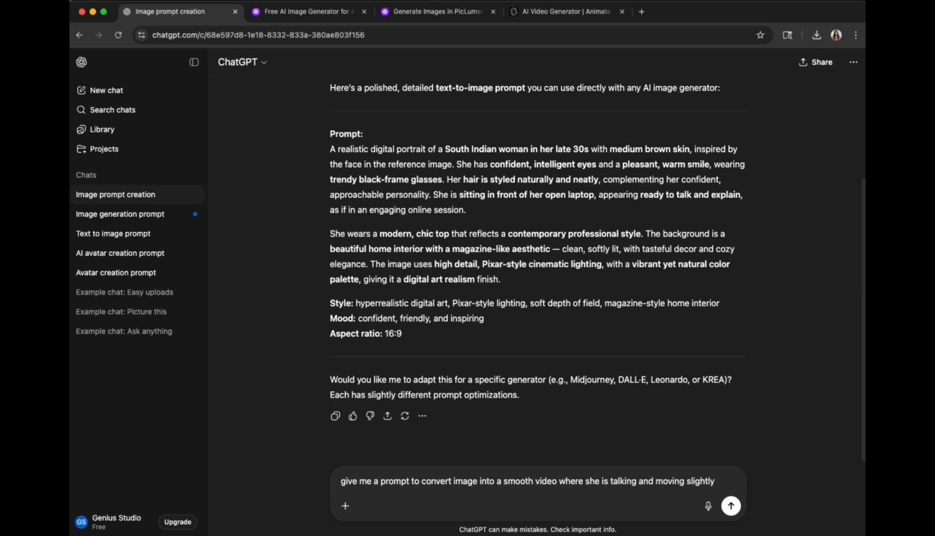
type(" like explaining ")
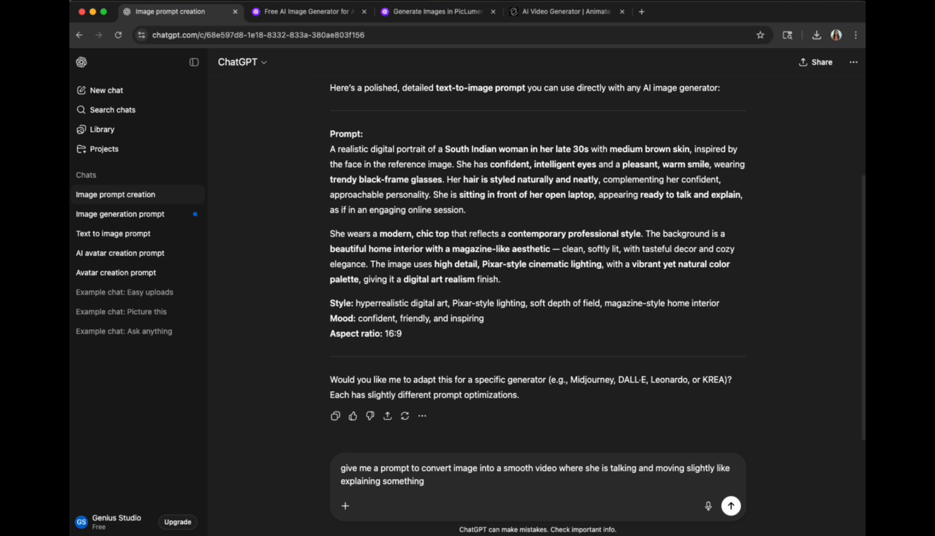
type("something")
key("Return")
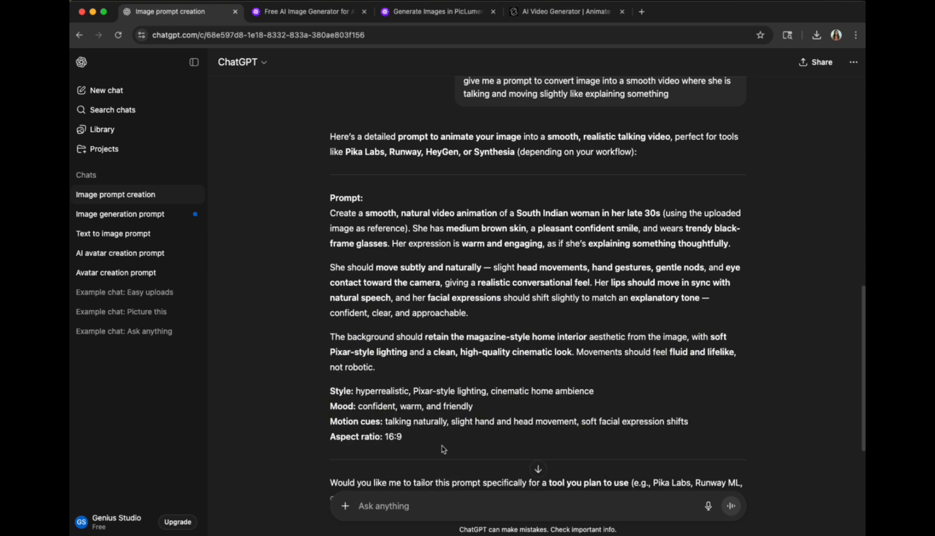
Copy the full video animation prompt from the ChatGPT reply and open Kling AI through a Google search for "kling ai"
left_click_drag(418, 444, 330, 212)
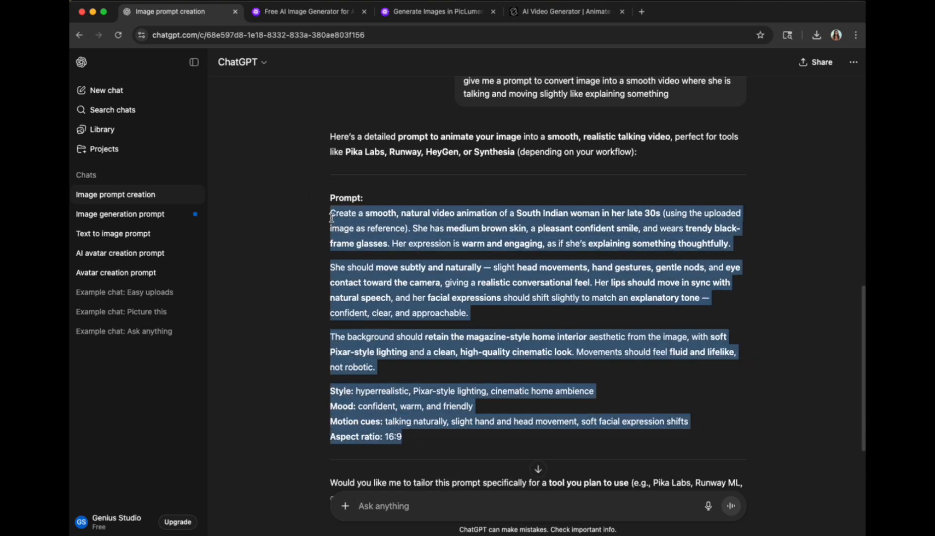
key("super+t")
type("kling")
key("Down")
key("Up")
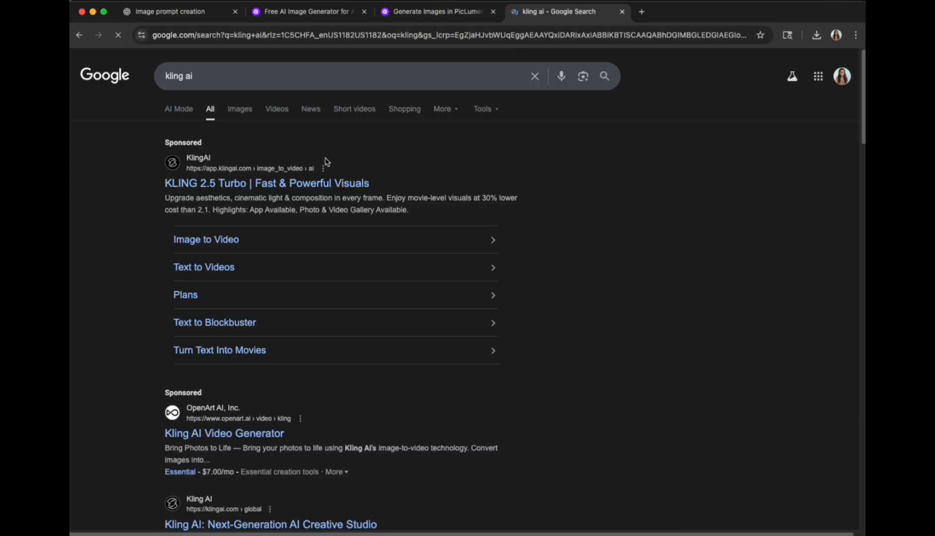
left_click(340, 199)
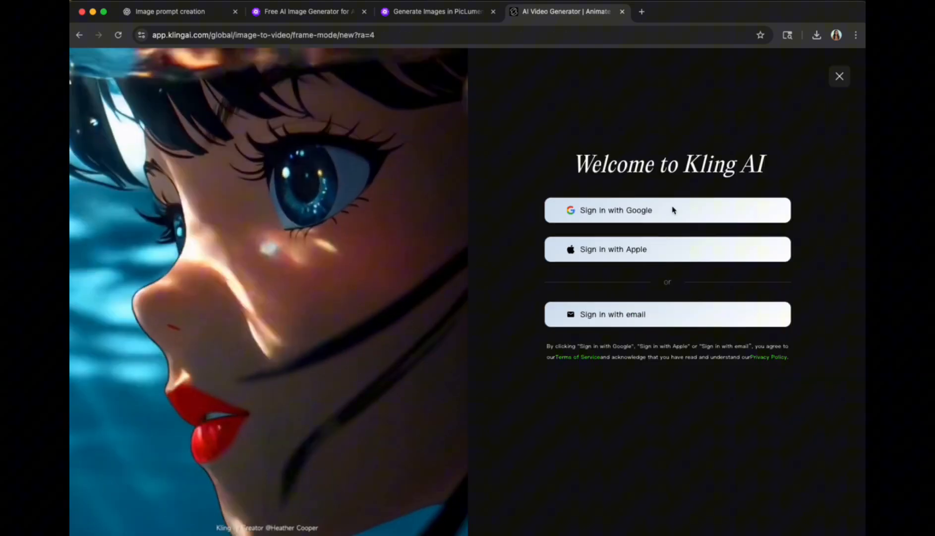
Sign in to Kling AI with the Google account and open its AI Video Generator
left_click(673, 210)
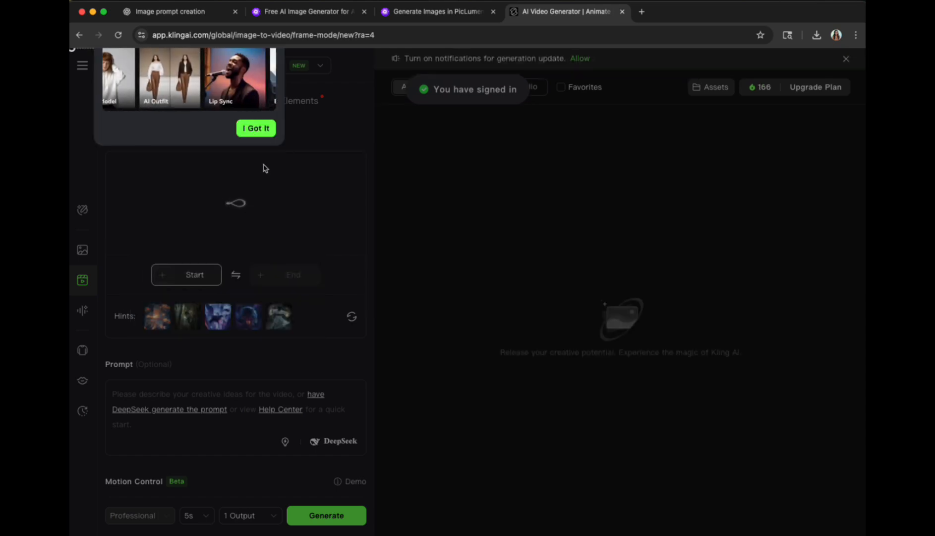
left_click(261, 133)
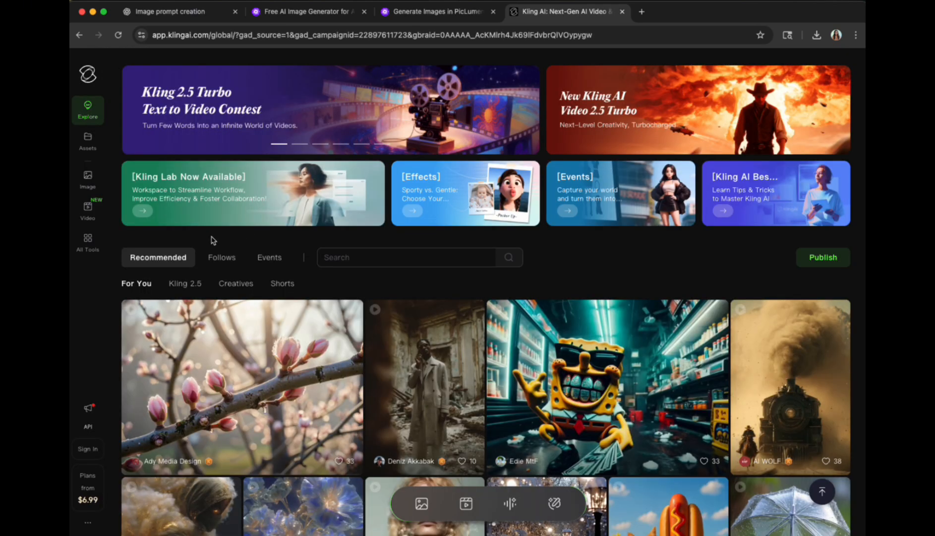
left_click(91, 215)
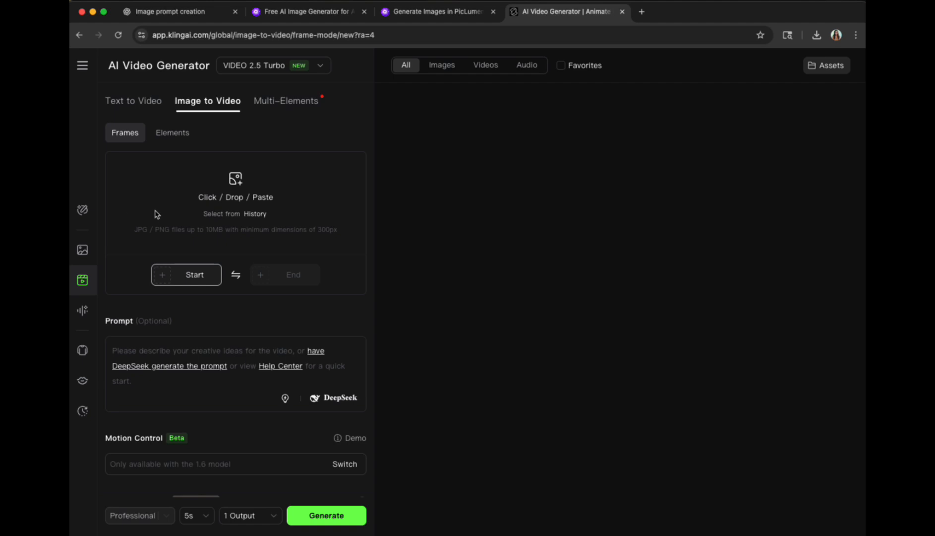
Upload "avatar image.png" from the "How to create Ai Avatar" folder as the Start frame for Image to Video
left_click(194, 278)
left_click(186, 311)
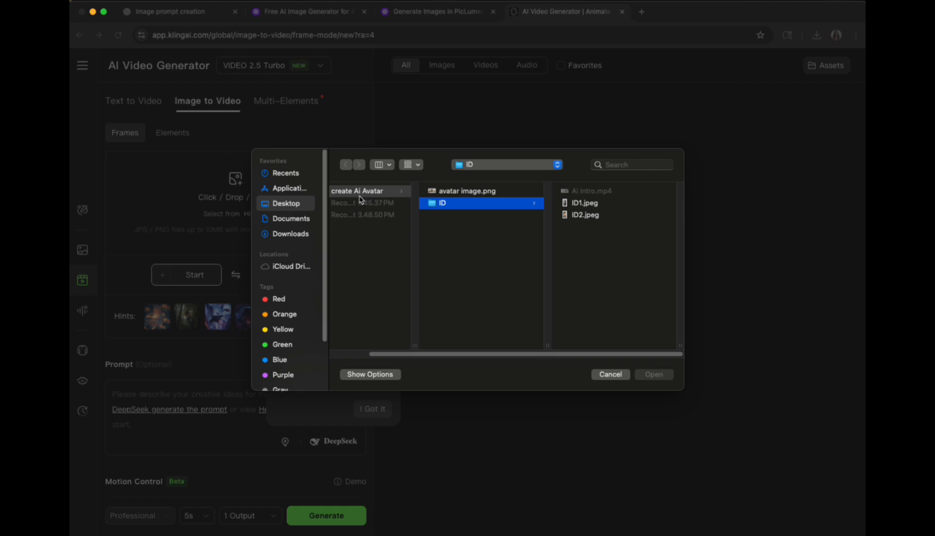
left_click(466, 191)
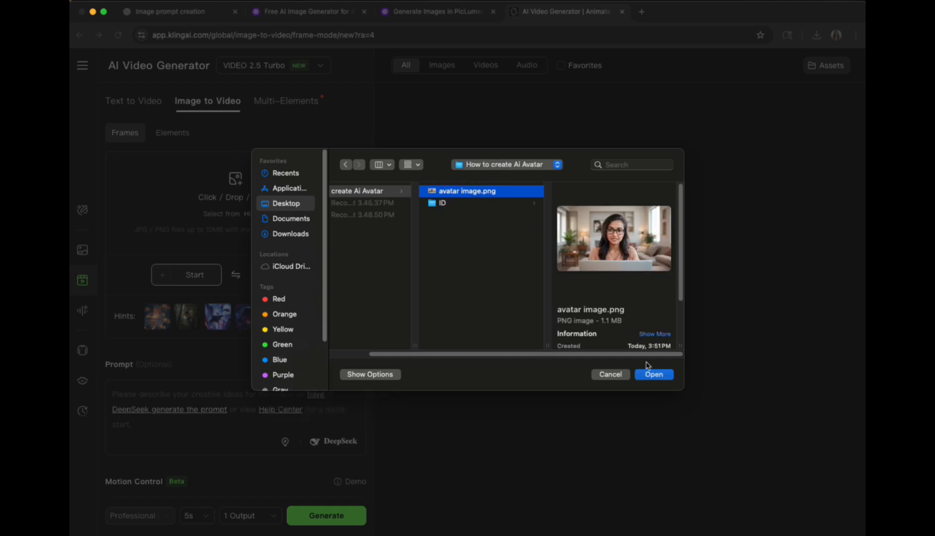
left_click(654, 374)
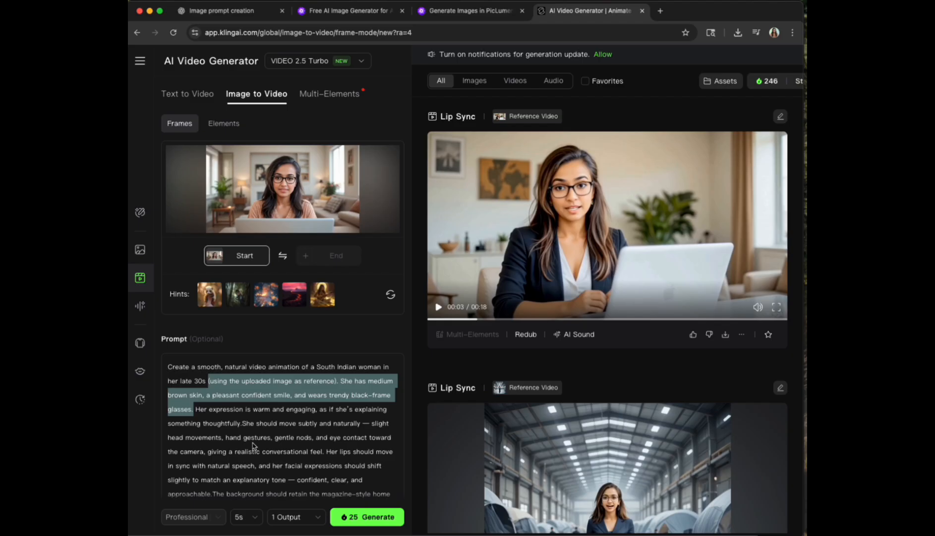
Delete the uploaded-image reference and the sentence on her skin, smile and glasses from the video prompt, and generate the 5s video
key("BackSpace")
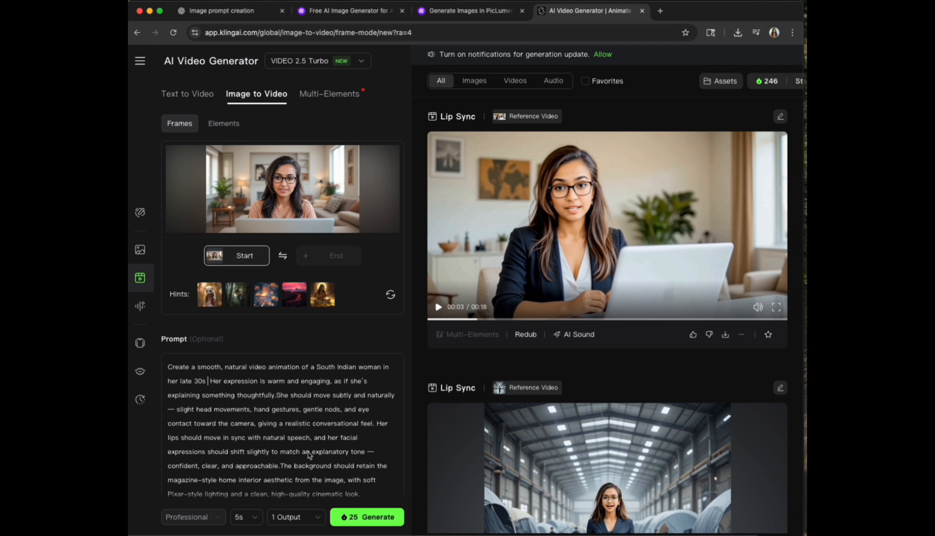
scroll(346, 466, "down", 1)
scroll(346, 466, "down", 3)
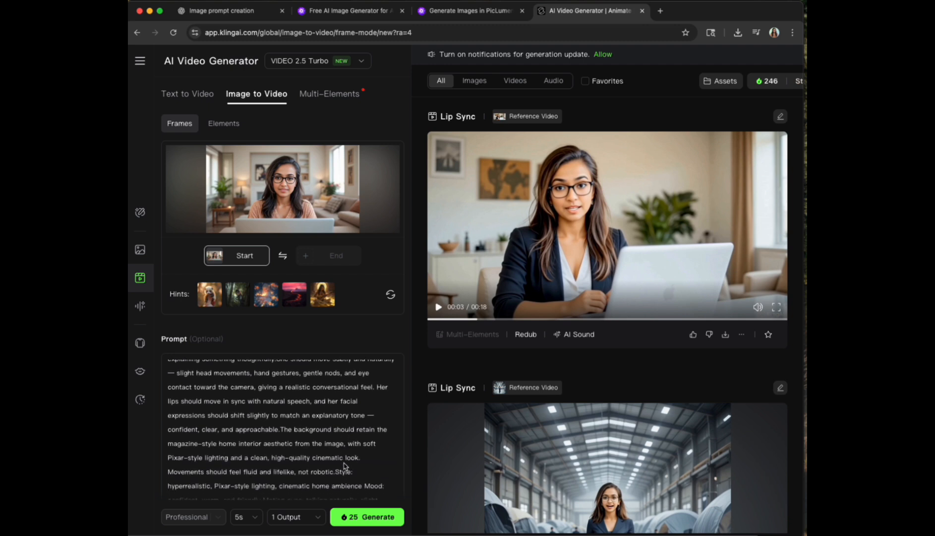
scroll(345, 466, "down", 5)
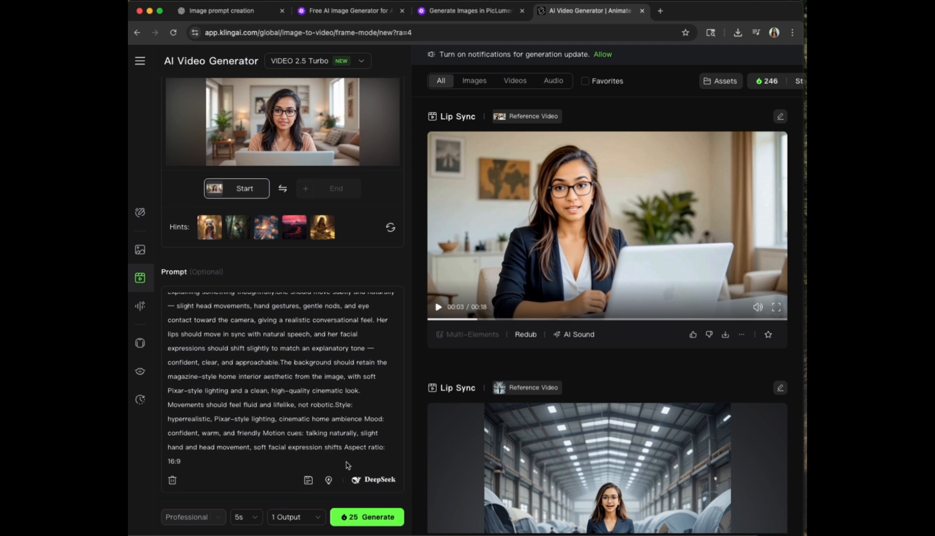
left_click(371, 517)
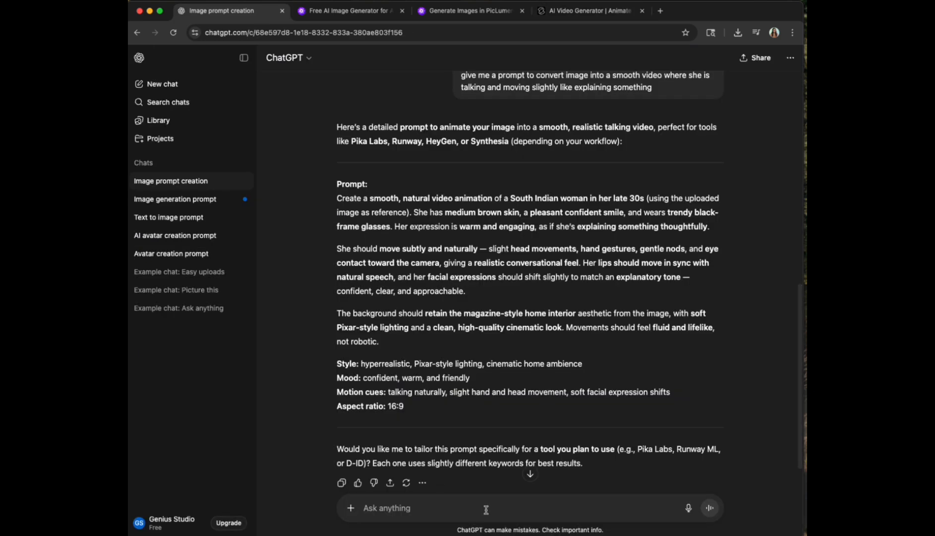
Switch to ChatGPT and ask: "update prompt to make avatar get up and walk around the room gently while explaining something"
type("update prompt to make avatar m")
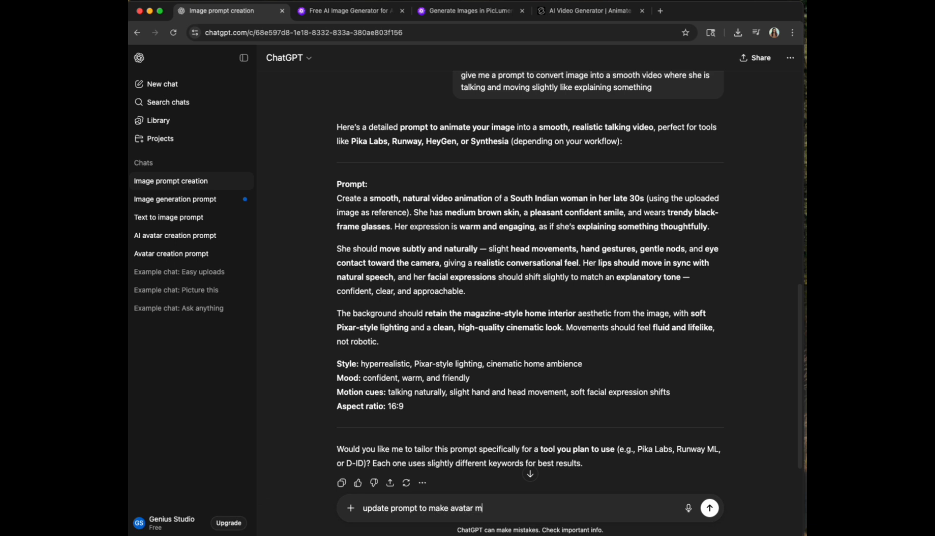
type("and")
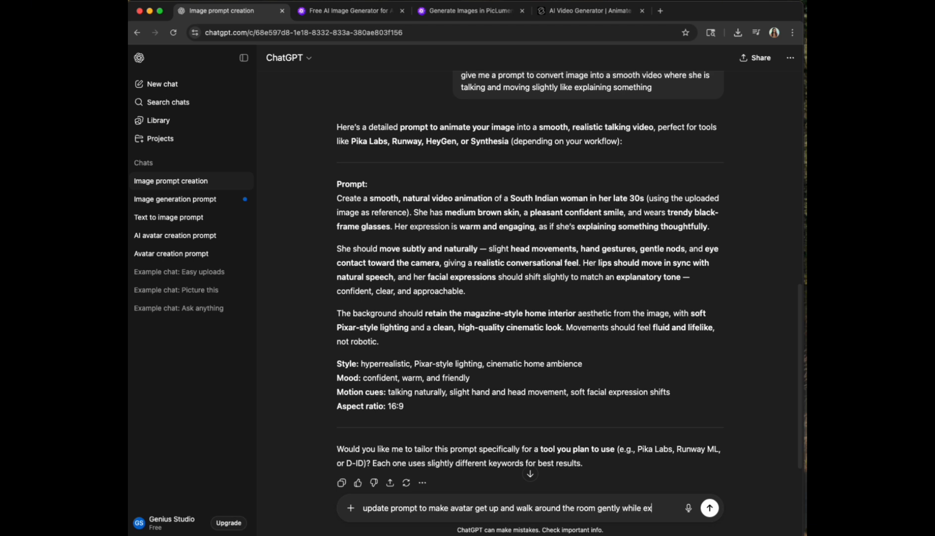
type("aining")
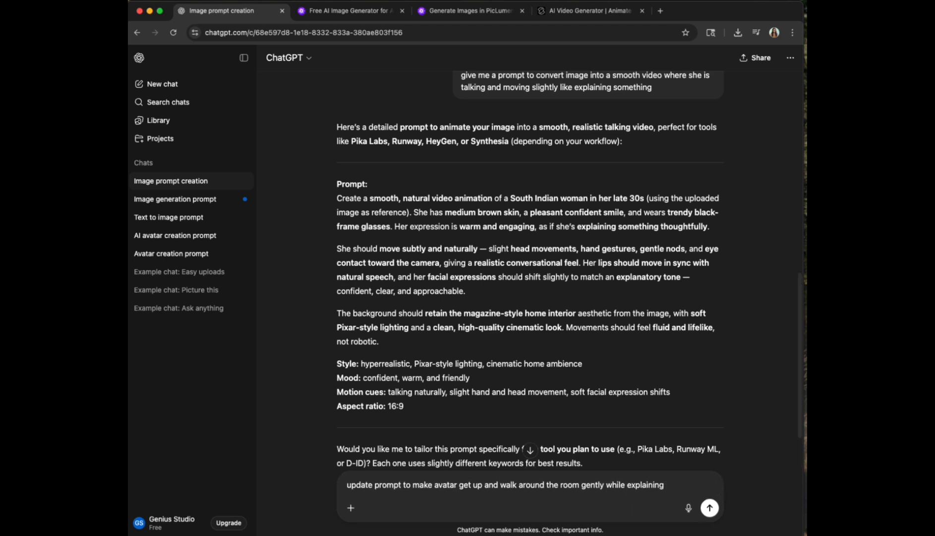
type(" something")
key("Return")
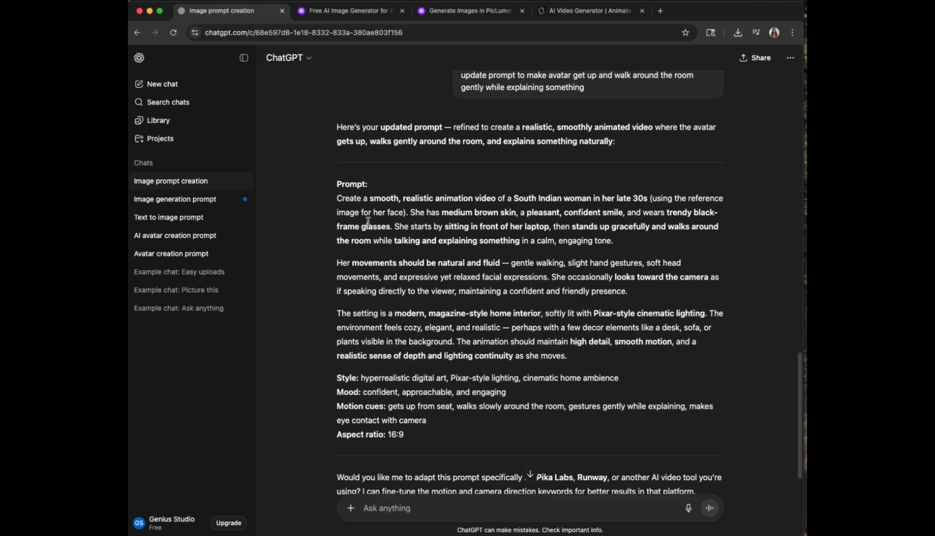
Copy the updated walking prompt from the ChatGPT reply, and play the newly generated avatar video in Kling AI
left_click_drag(337, 200, 438, 439)
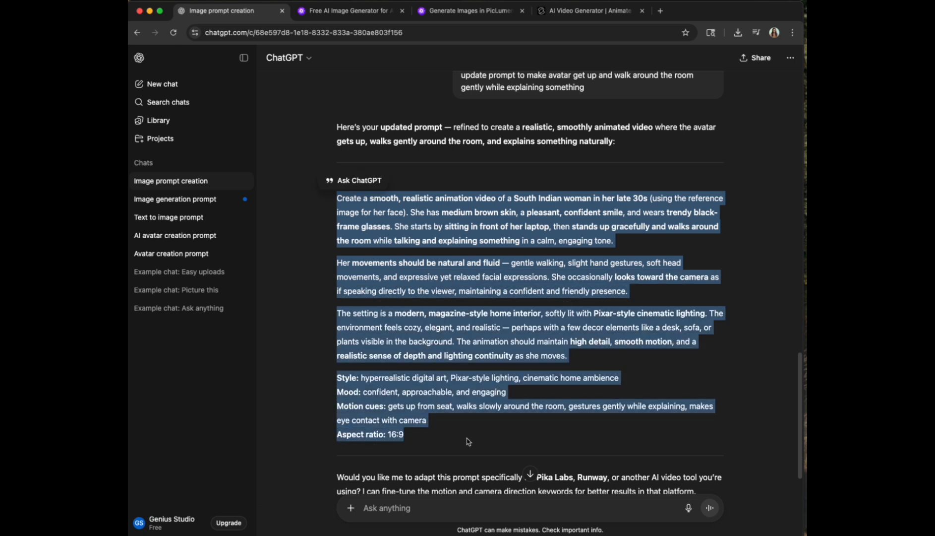
left_click(590, 11)
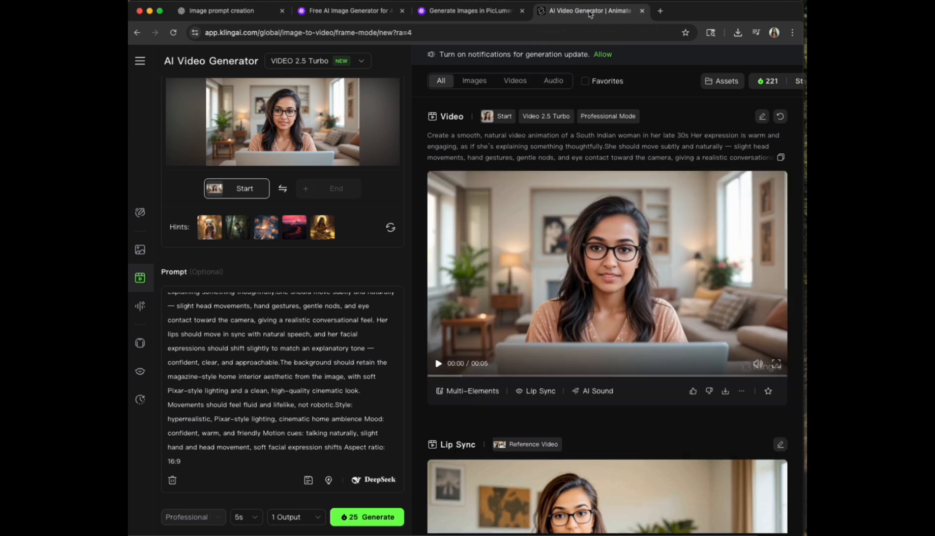
left_click(438, 364)
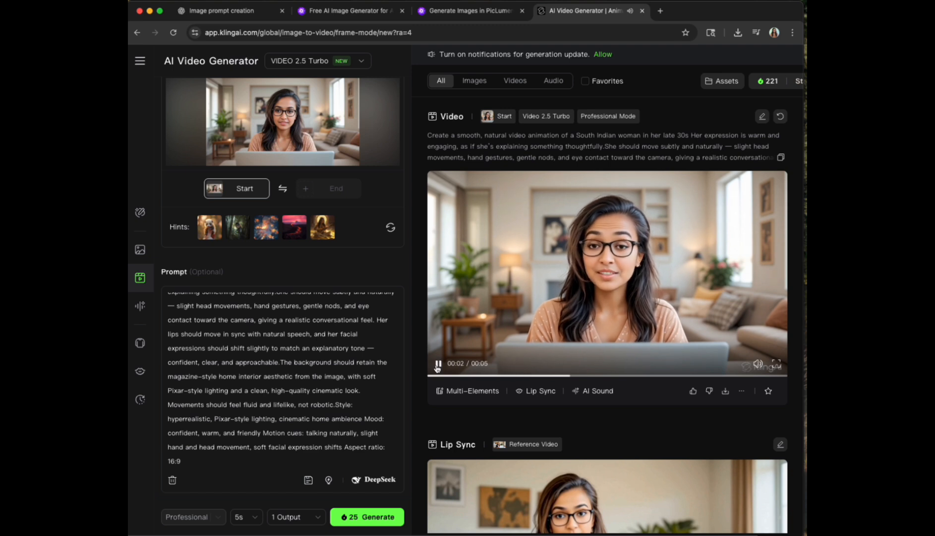
Replace the whole video prompt with the copied walking prompt and generate another 5s video with VIDEO 2.5 Turbo
triple_click(253, 354)
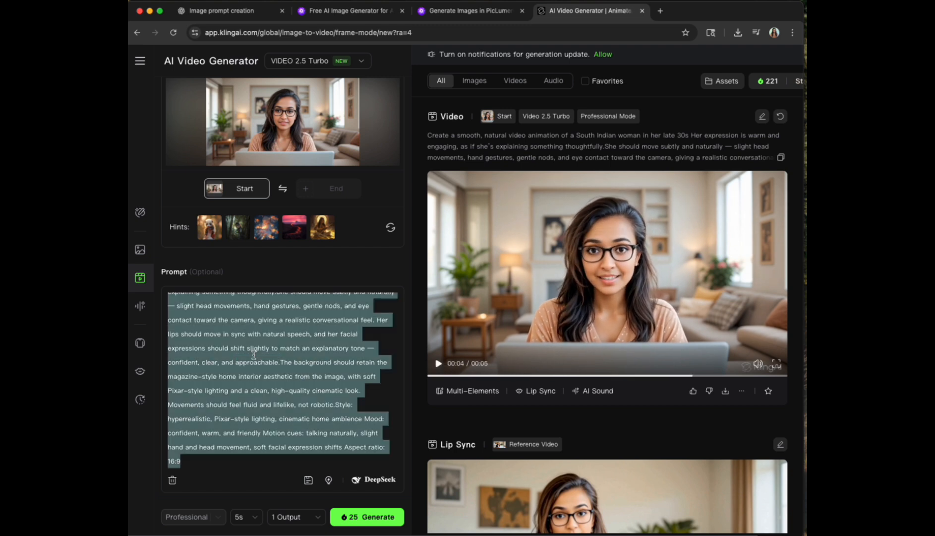
key("super+v")
scroll(254, 354, "up", 5)
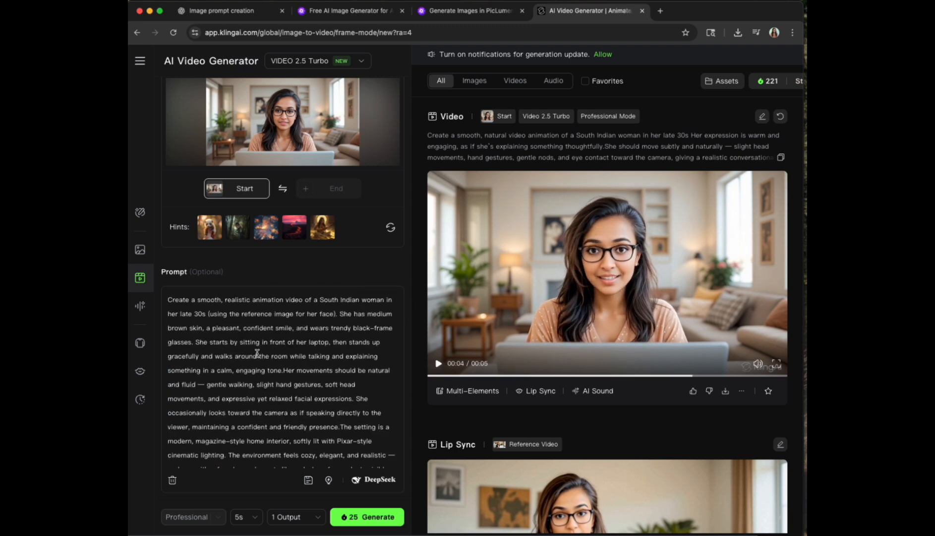
scroll(303, 380, "down", 5)
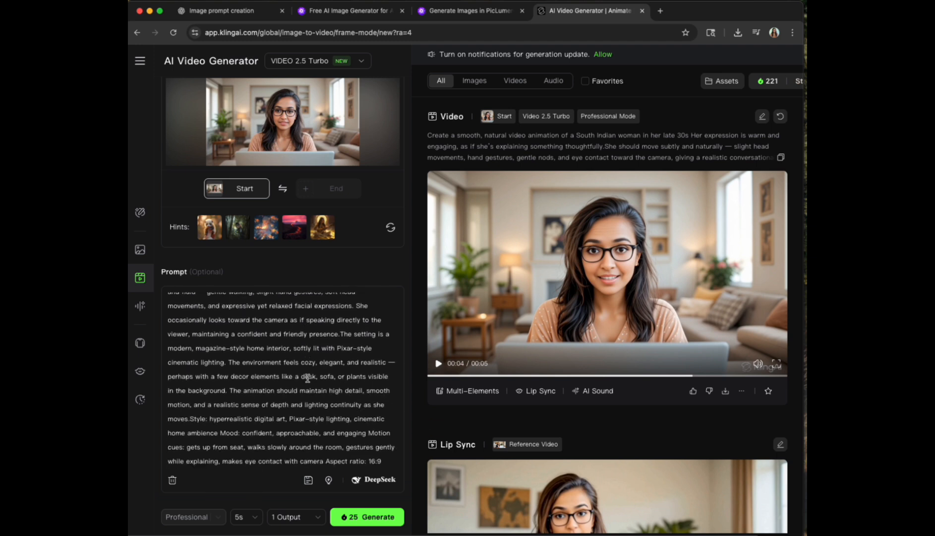
scroll(315, 356, "down", 3)
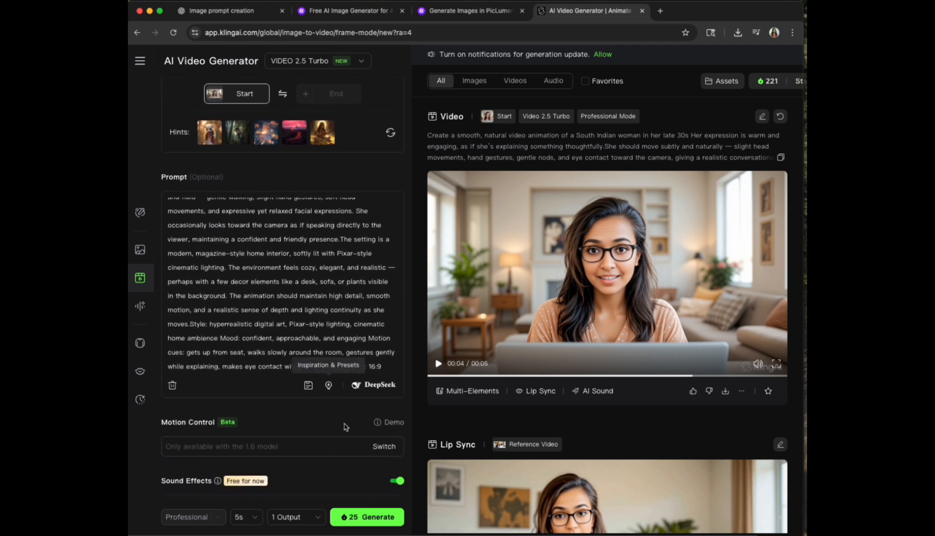
left_click(369, 518)
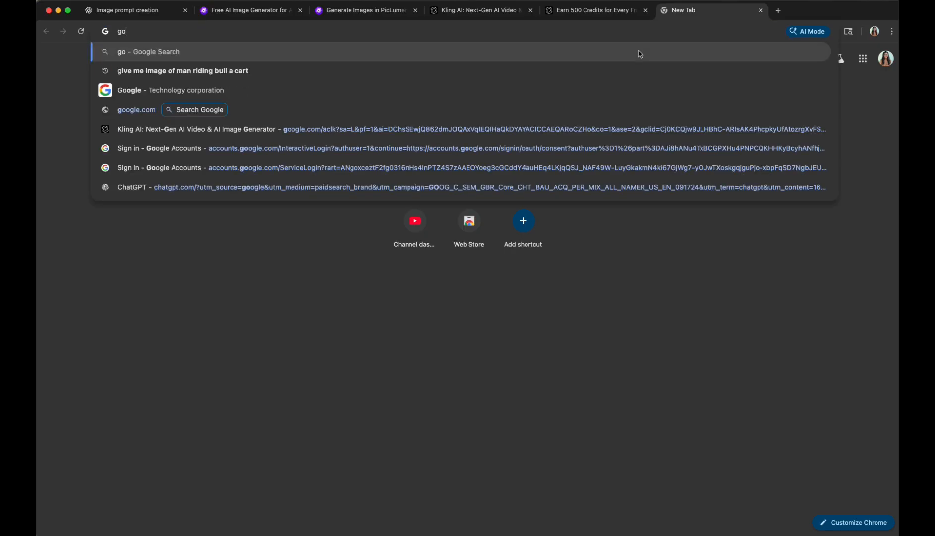
Search Google for "google ai studio" in a new browser tab and open the Google AI Studio site
type("oogle")
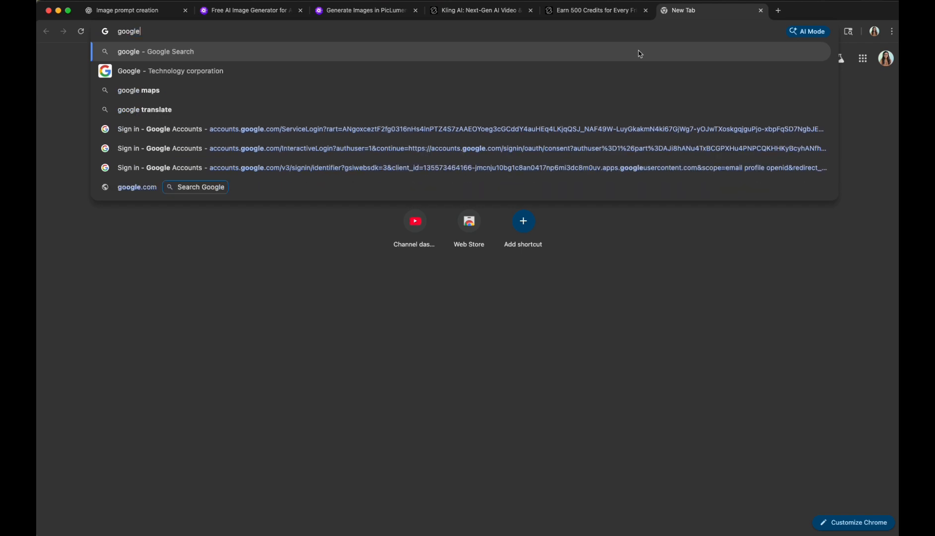
type(" ai")
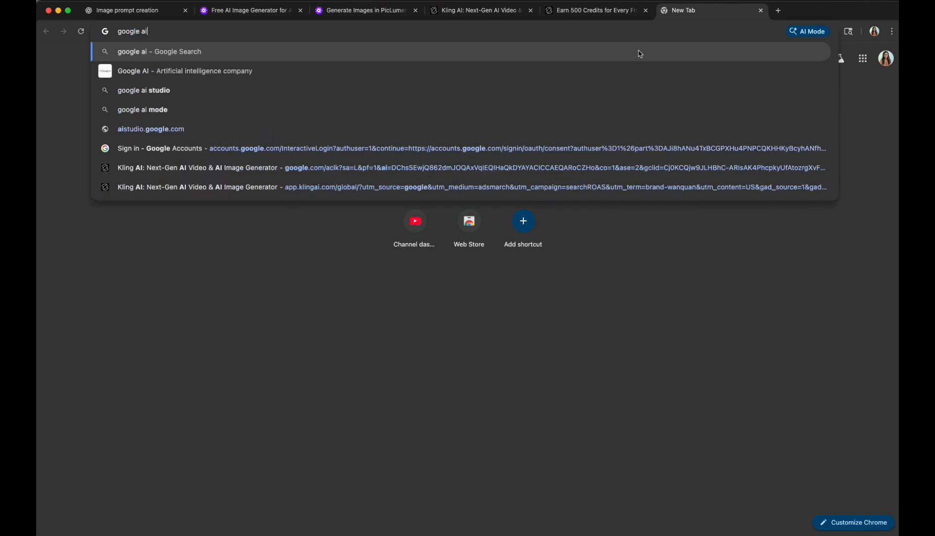
left_click(309, 92)
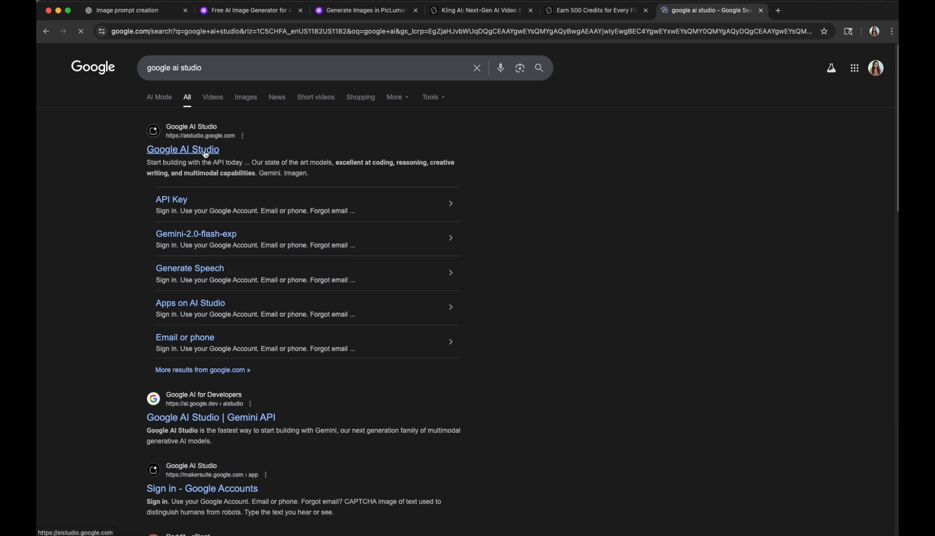
left_click(206, 149)
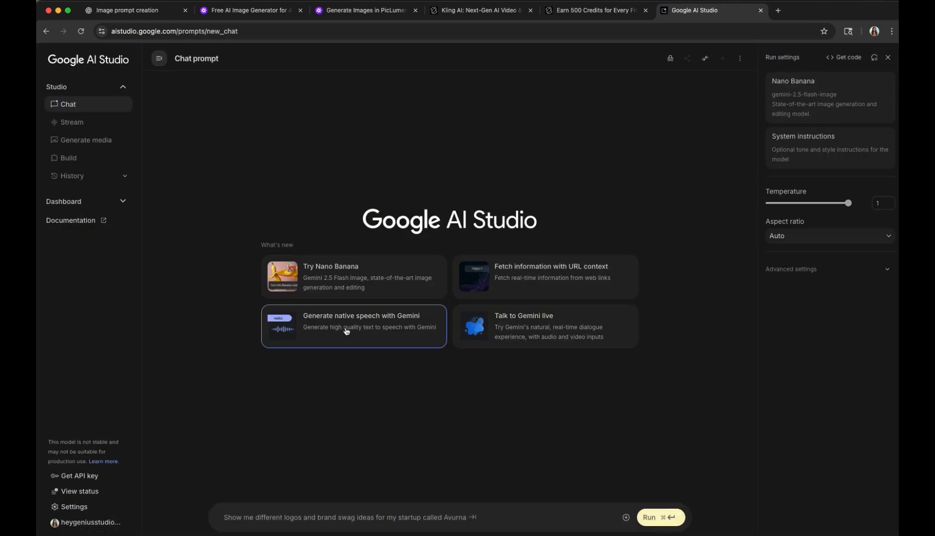
Set up native speech generation with Gemini as single-speaker audio with the text "hi , nice to meet you!"
left_click(346, 331)
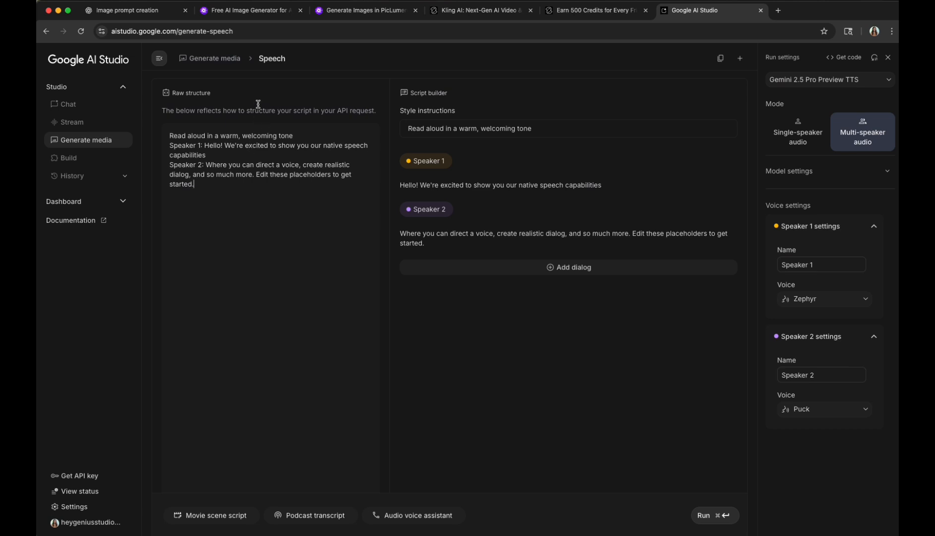
left_click(793, 133)
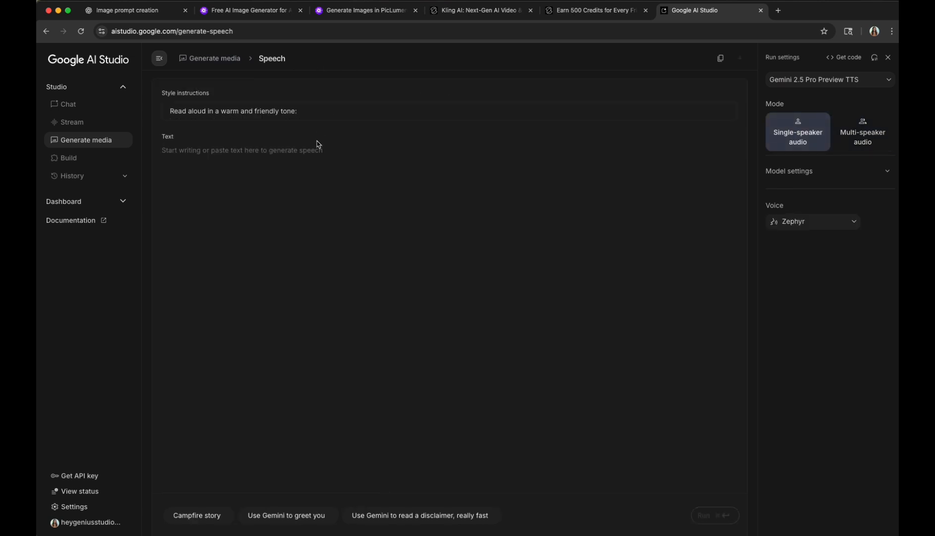
type("hi , nice to meet you!")
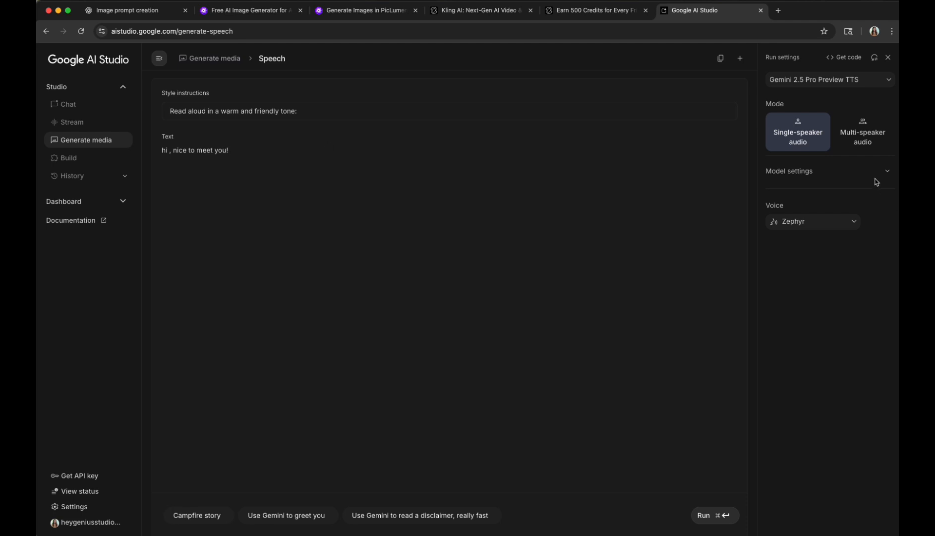
Expand the model settings and look through the voices available for the speech
left_click(886, 171)
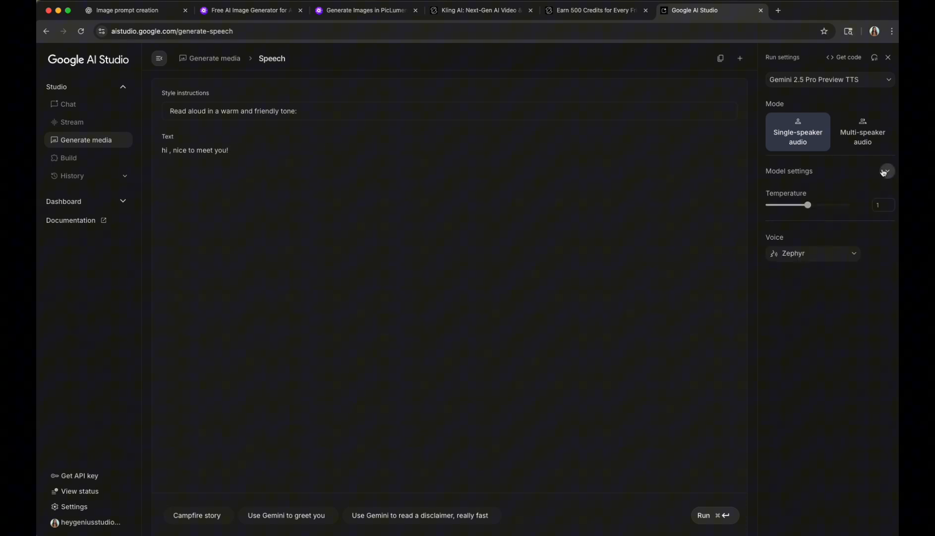
left_click(849, 254)
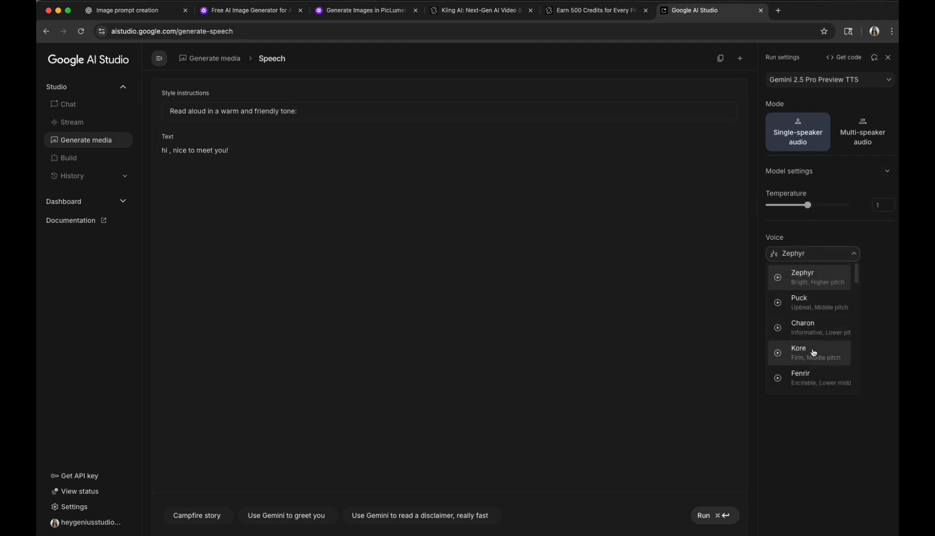
scroll(818, 361, "down", 2)
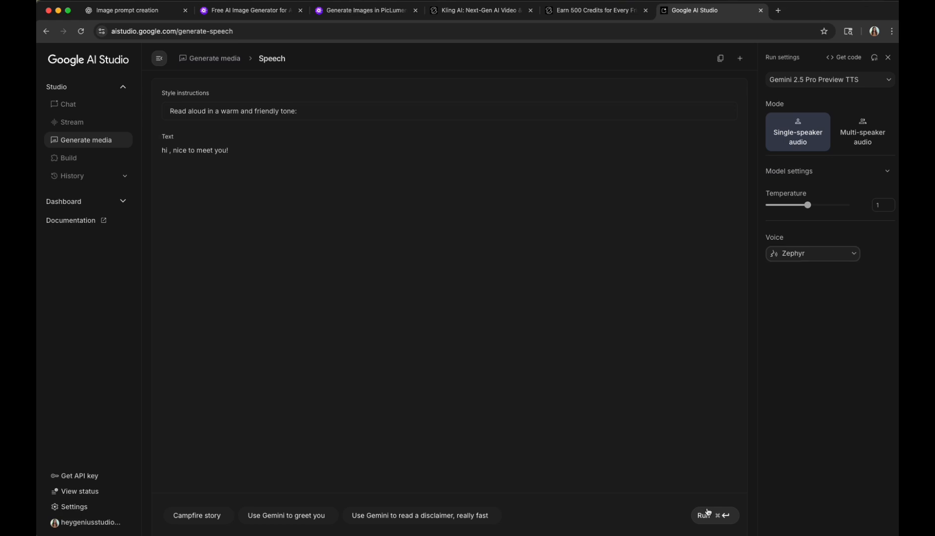
Generate the speech audio with the Zephyr voice and open the clip's download and playback options
left_click(710, 514)
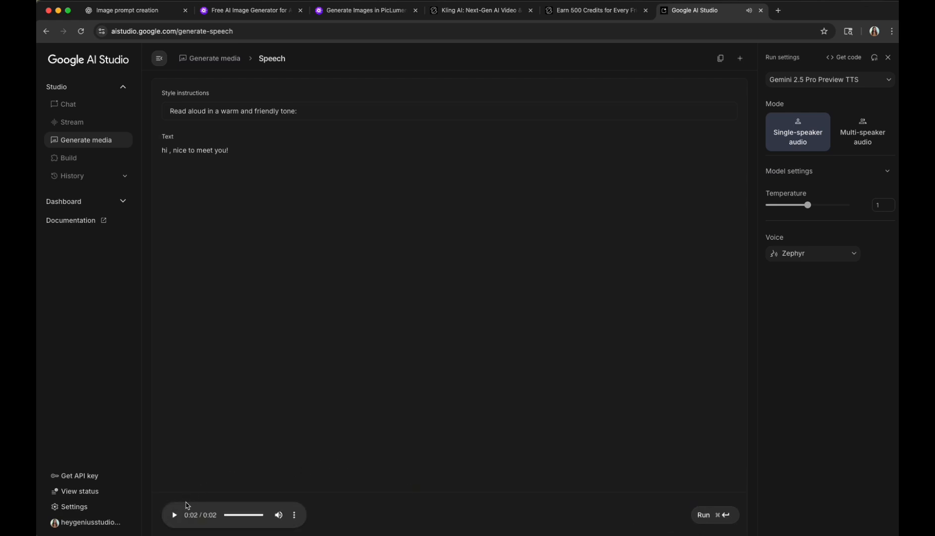
left_click(293, 516)
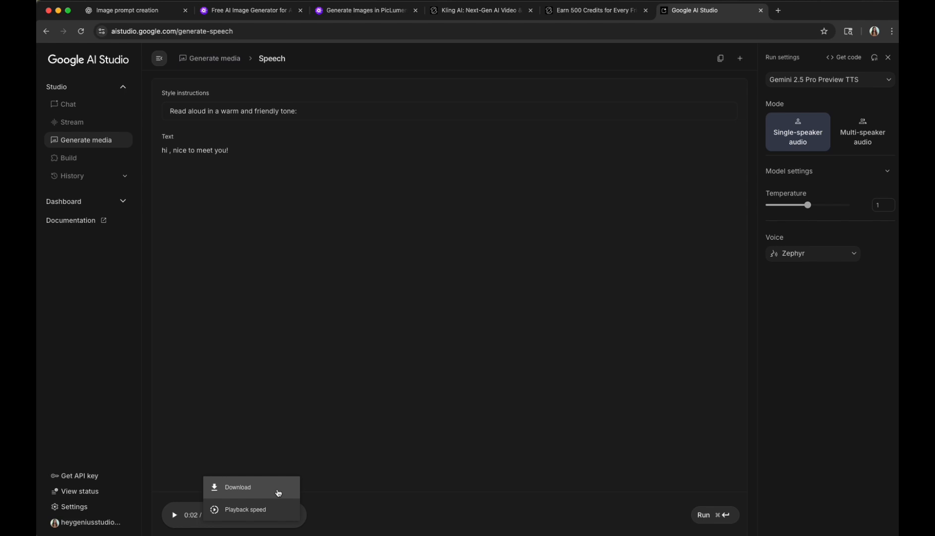
key("super+shift+5")
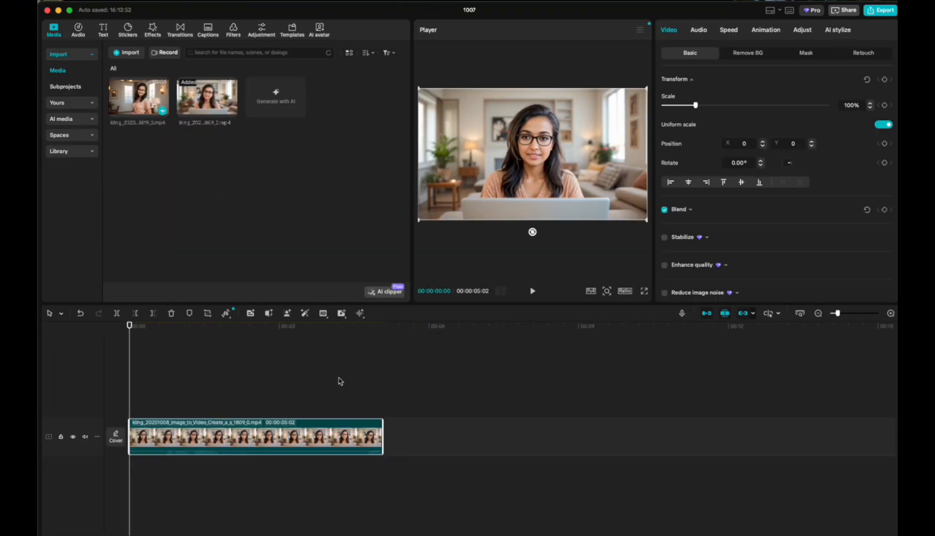
In CapCut, append the second Kling clip directly after the first on the timeline and export the combined video
left_click_drag(139, 97, 400, 434)
left_click_drag(131, 376, 632, 409)
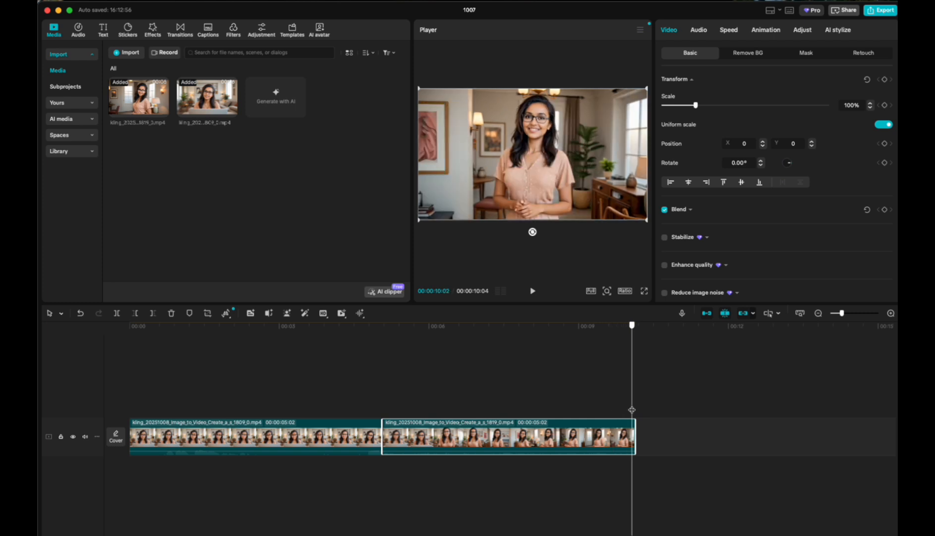
left_click(884, 11)
left_click(626, 428)
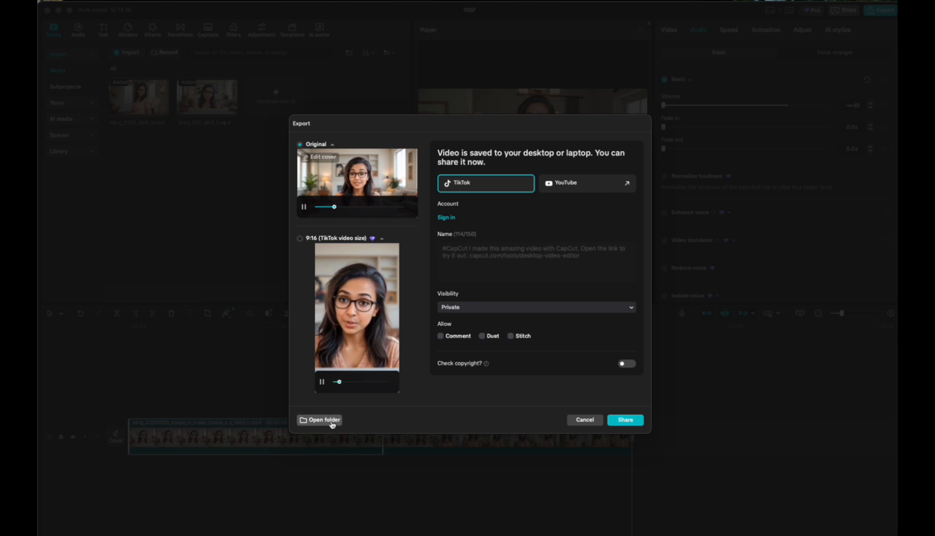
left_click(332, 424)
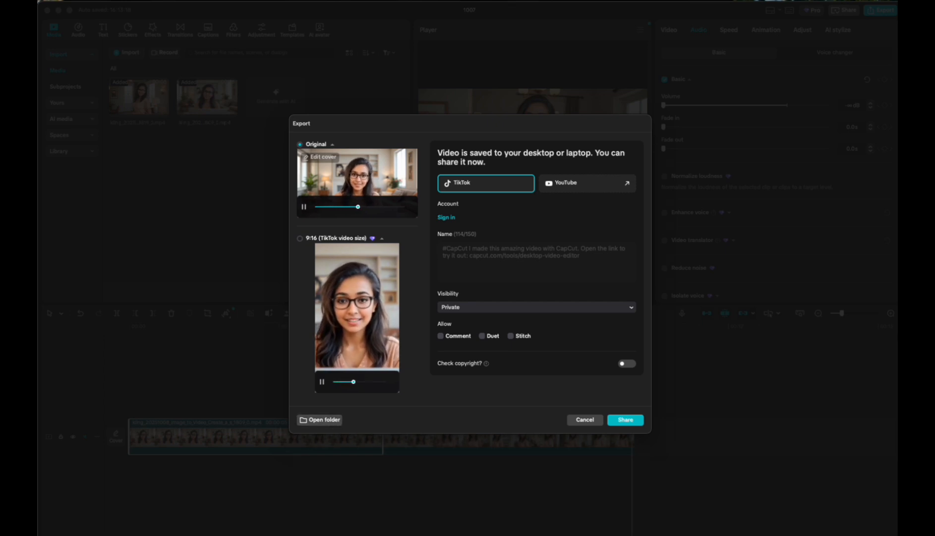
left_click(59, 11)
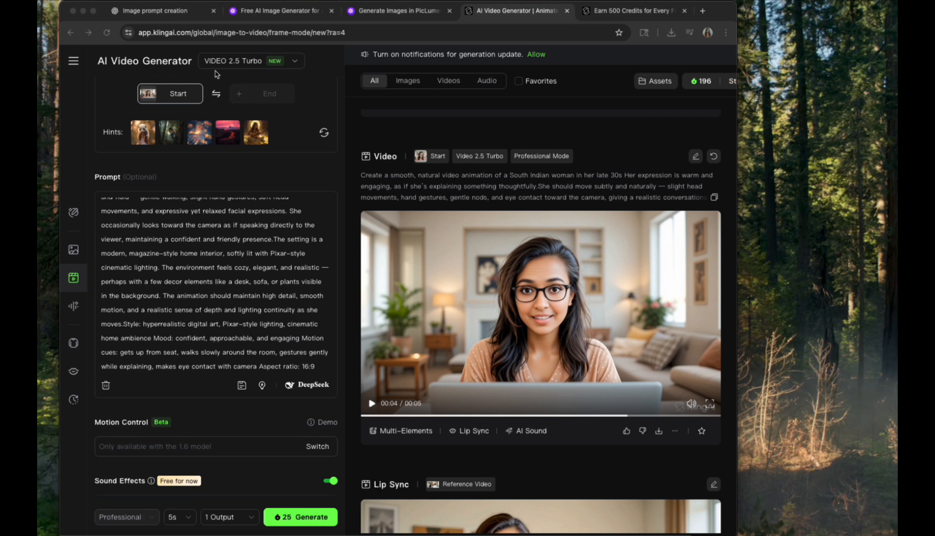
Switch to Kling AI, open the Lip Sync generator and upload 1007.mov from the Desktop
left_click(87, 440)
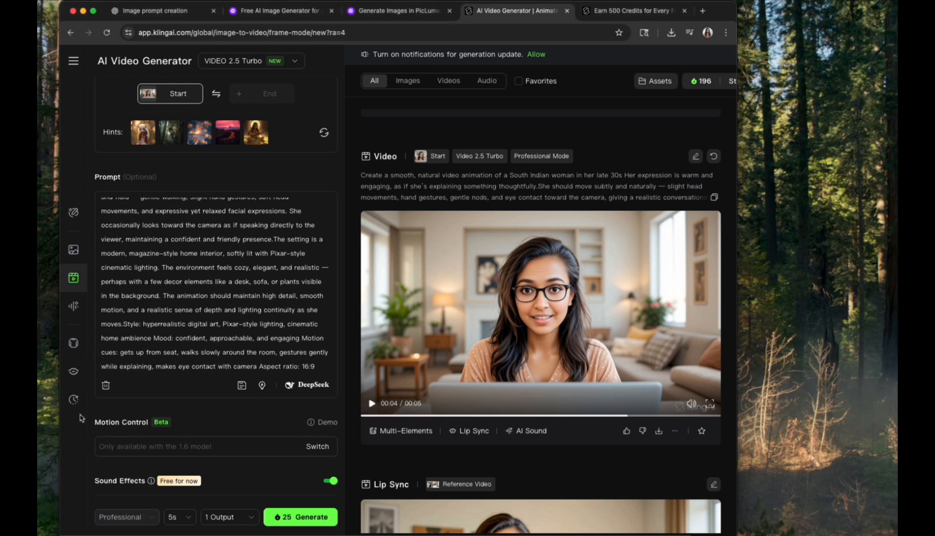
left_click(75, 374)
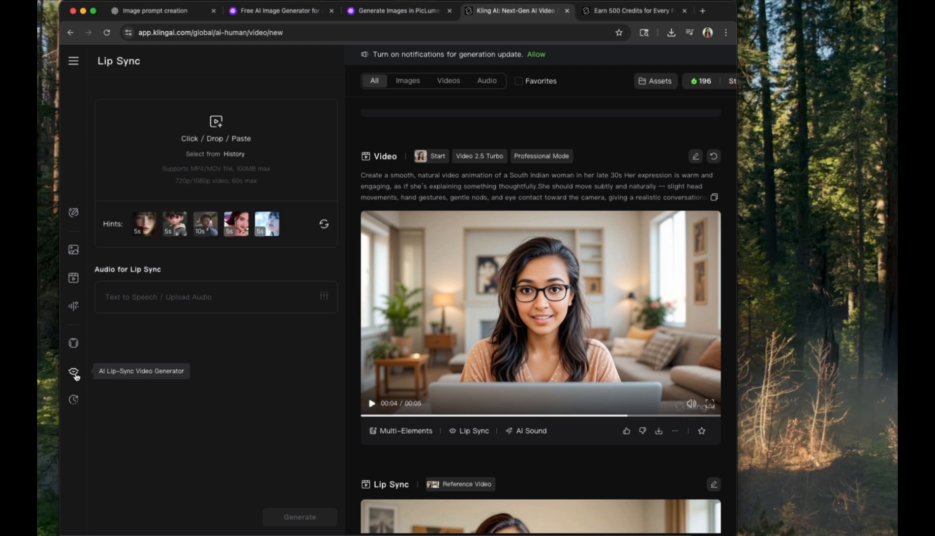
left_click(217, 128)
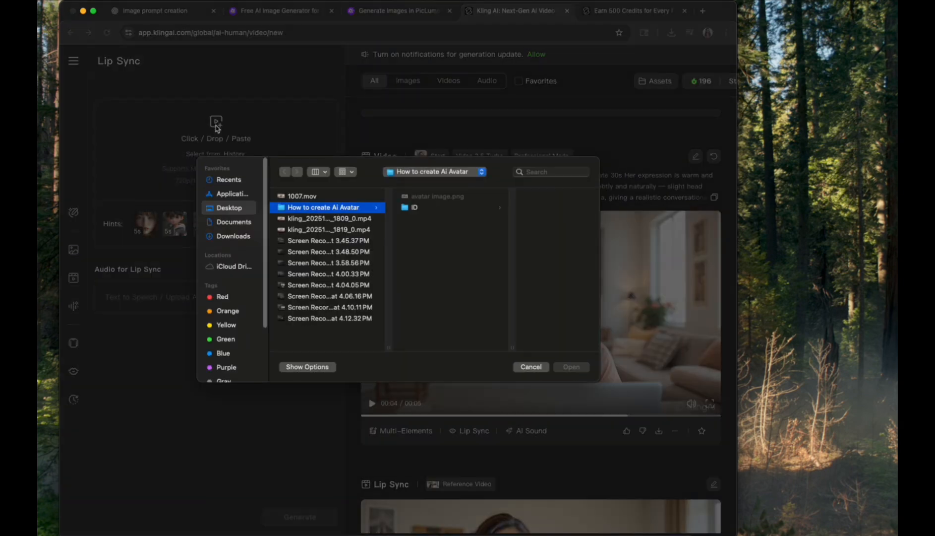
left_click(307, 197)
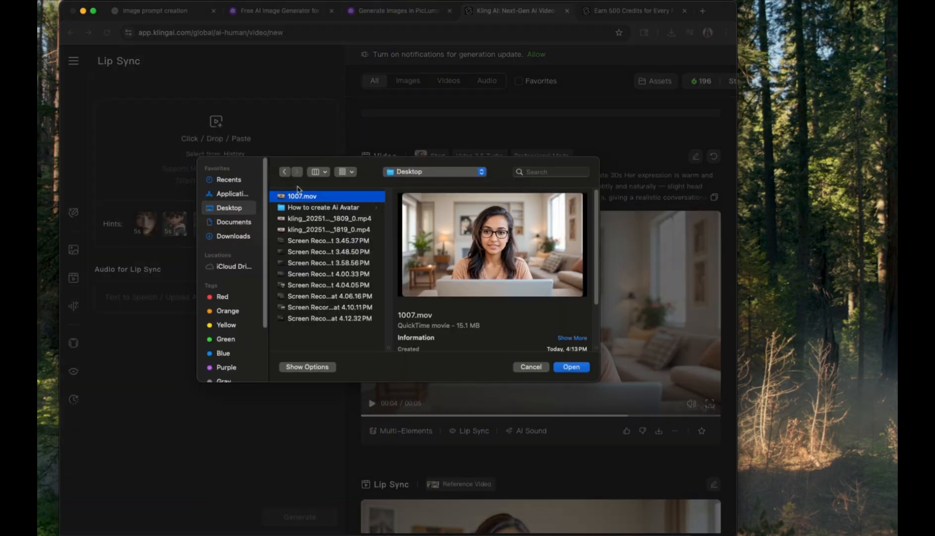
left_click(566, 369)
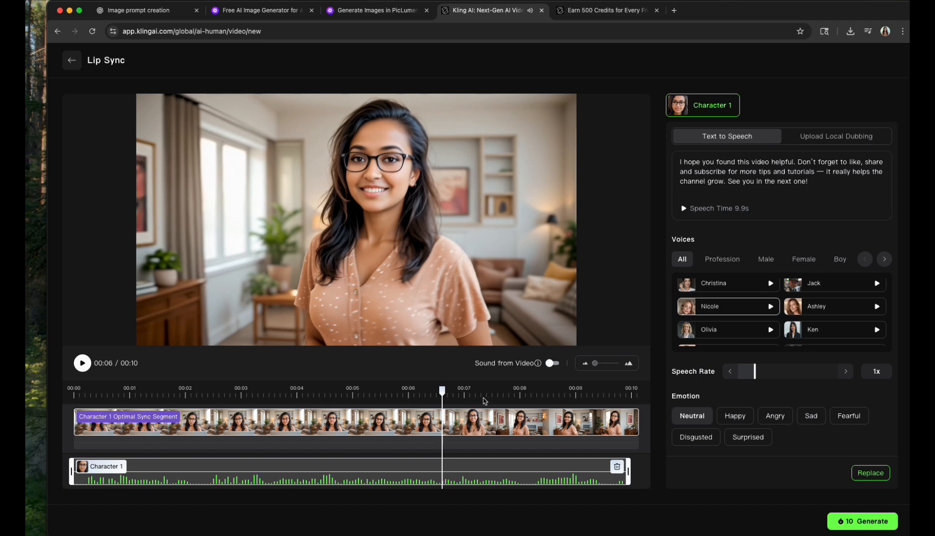
Preview the Character 1 speech, replace it with a Happy emotion version and return the playhead to the start
left_click_drag(441, 390, 61, 388)
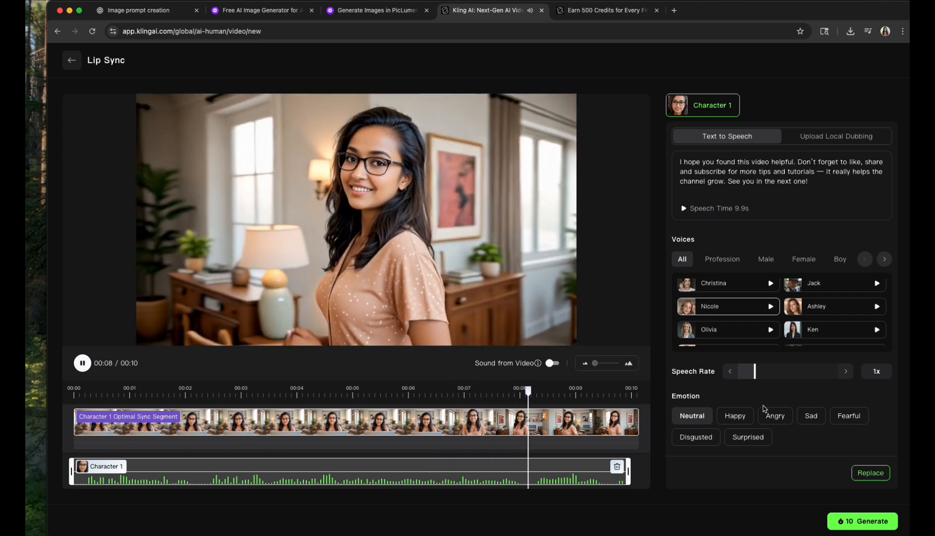
left_click(747, 418)
left_click(882, 475)
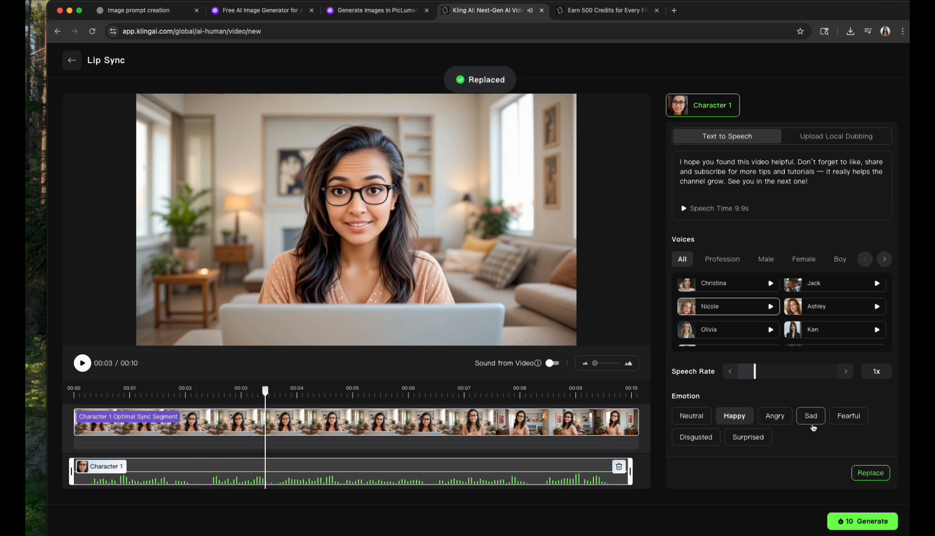
left_click_drag(264, 392, 69, 391)
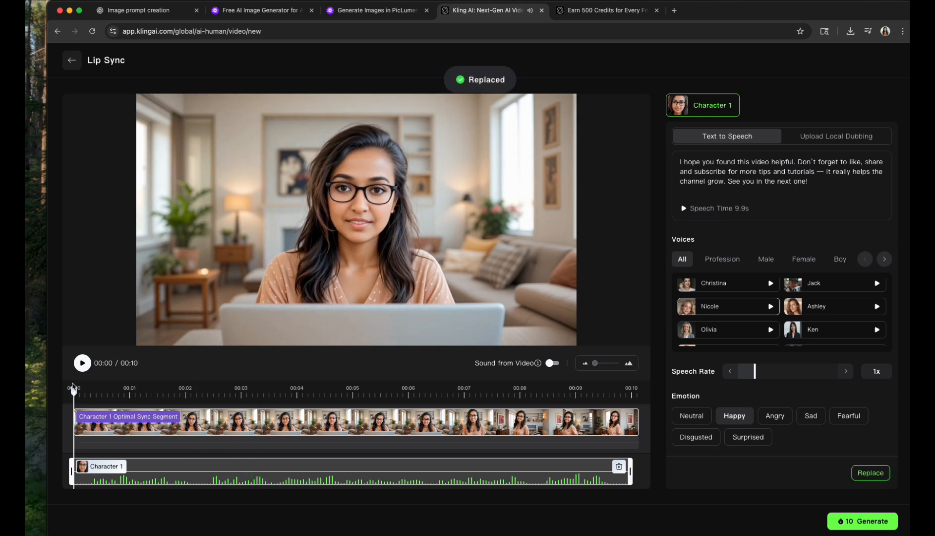